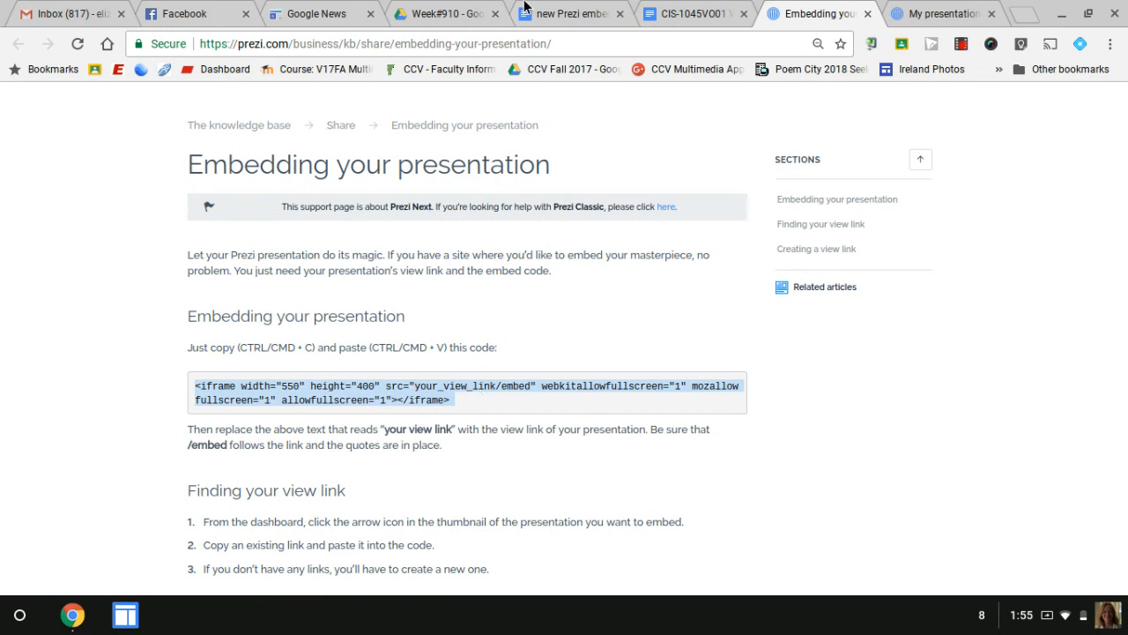
# Review the iframe template in the new Prezi embed code document and Prezi's instructions on embedding a presentation.
pyautogui.click(551, 12)
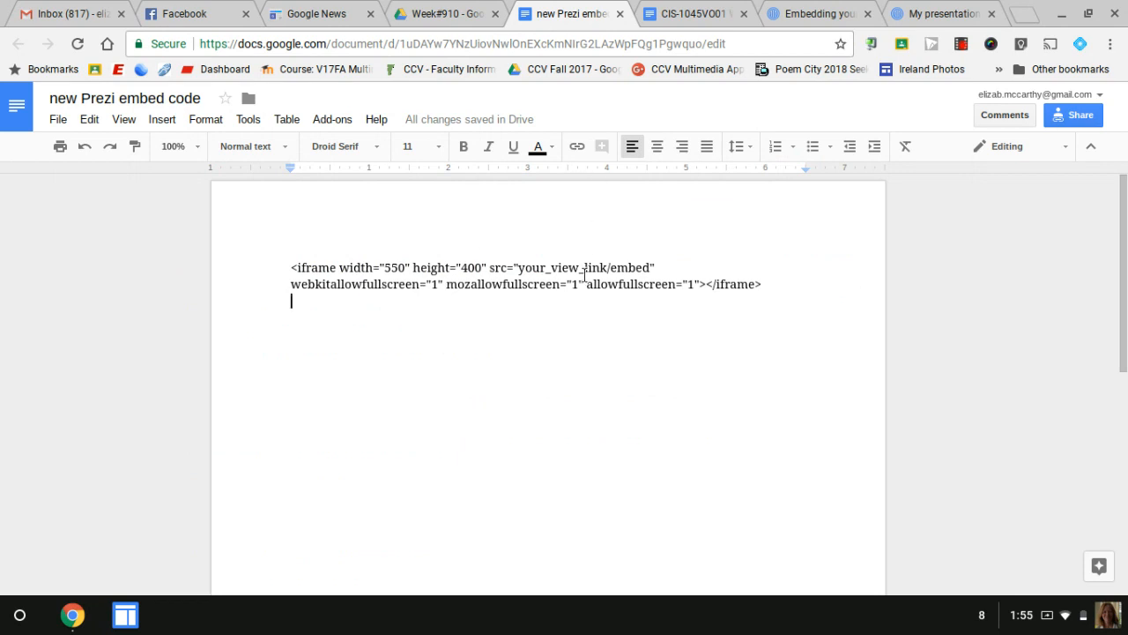
pyautogui.click(808, 13)
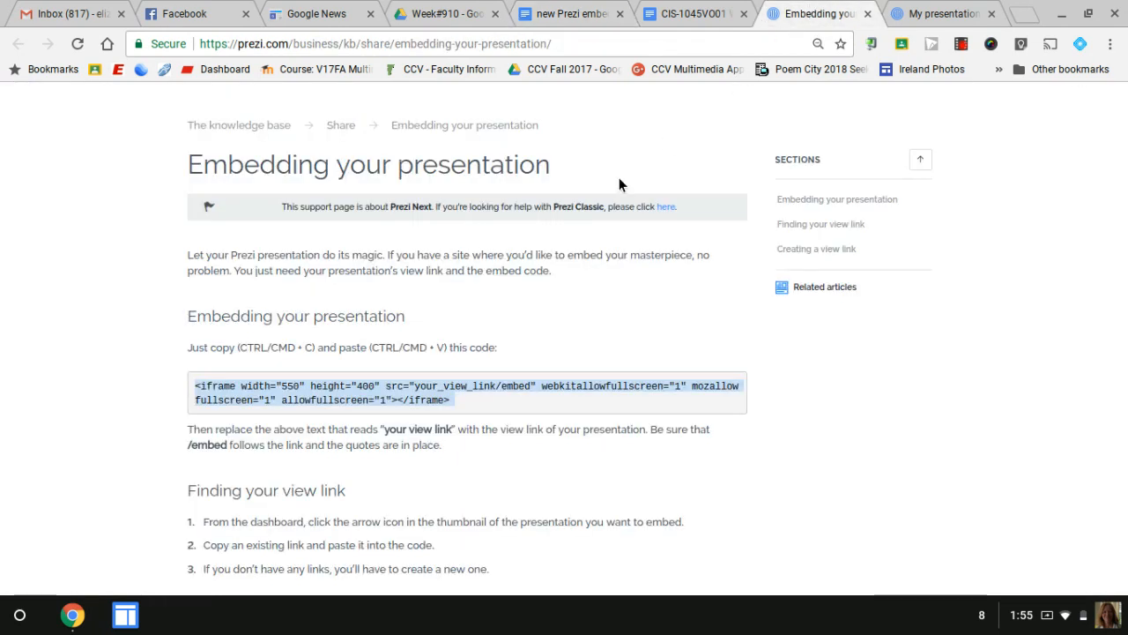
pyautogui.scroll(-2, 603, 205)
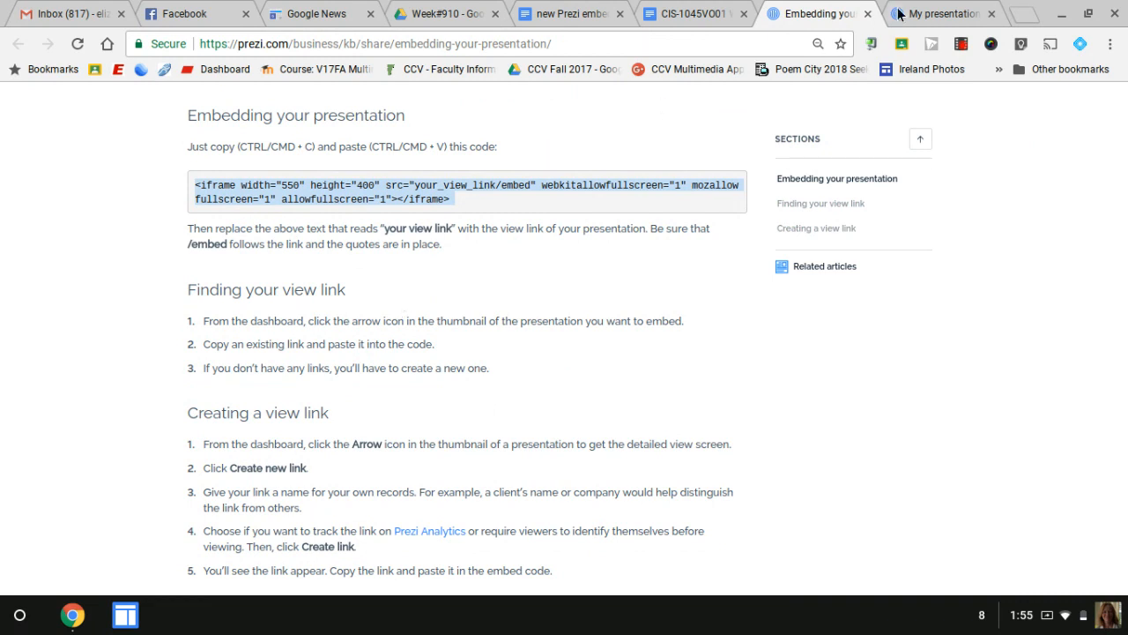
# Create a view link for the Vermont Senior Games presentation in Prezi, labelled with the viewer's surname.
pyautogui.click(926, 13)
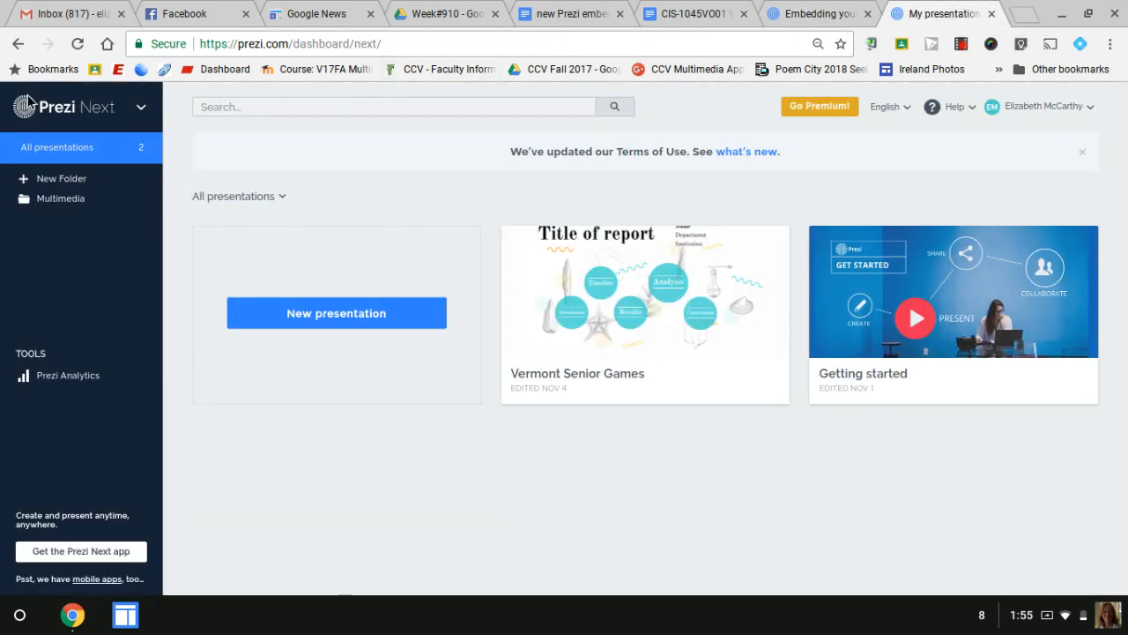
pyautogui.moveTo(678, 305)
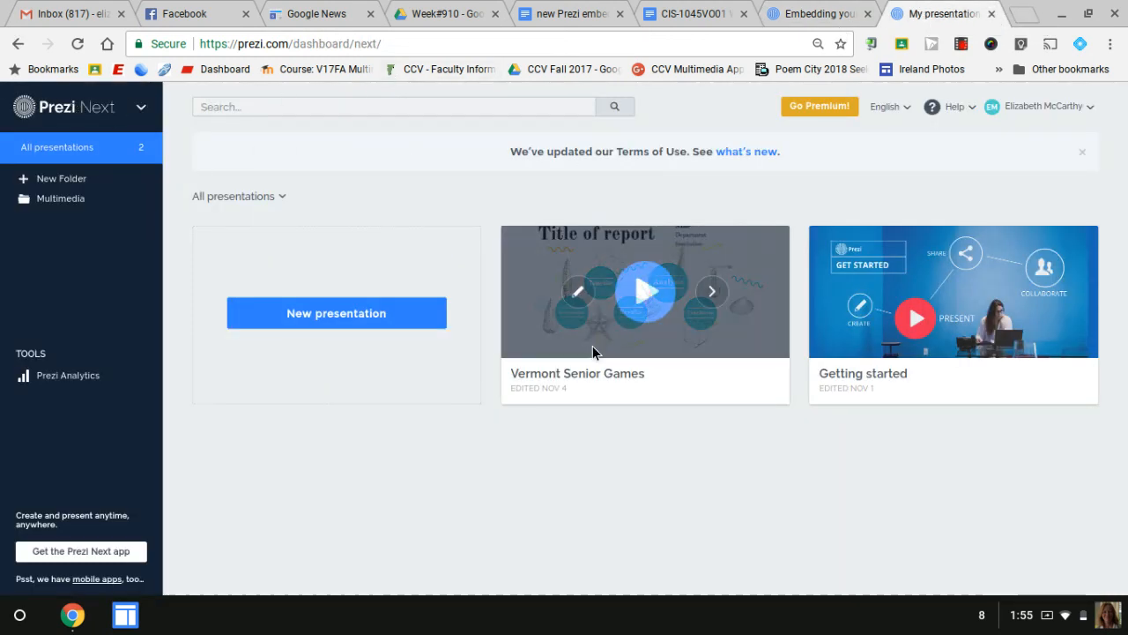
pyautogui.click(711, 292)
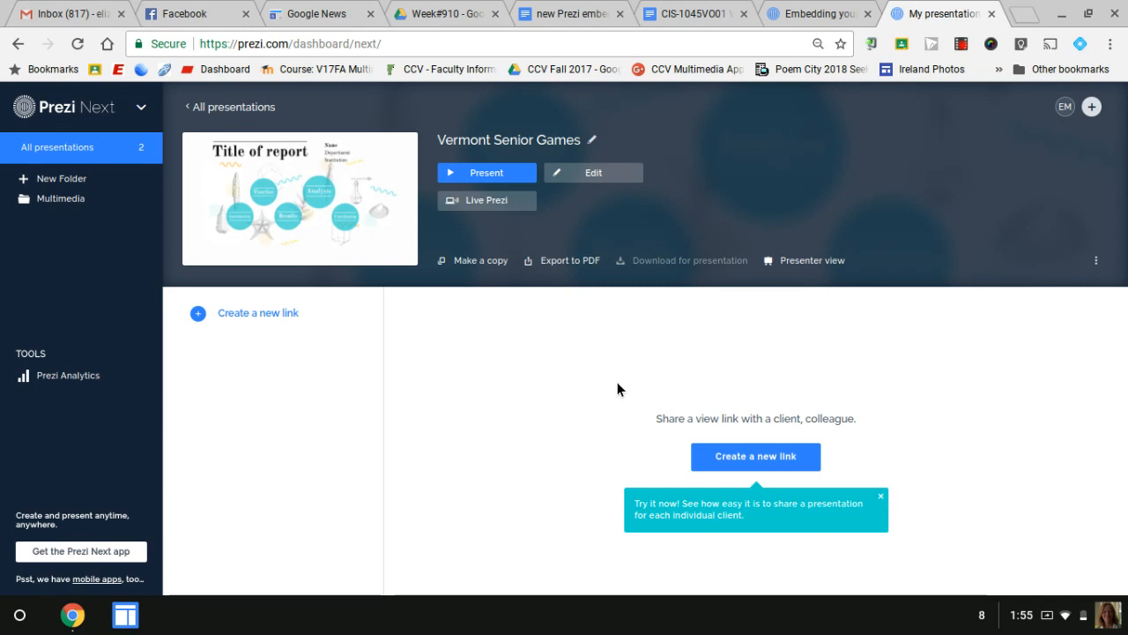
pyautogui.click(730, 459)
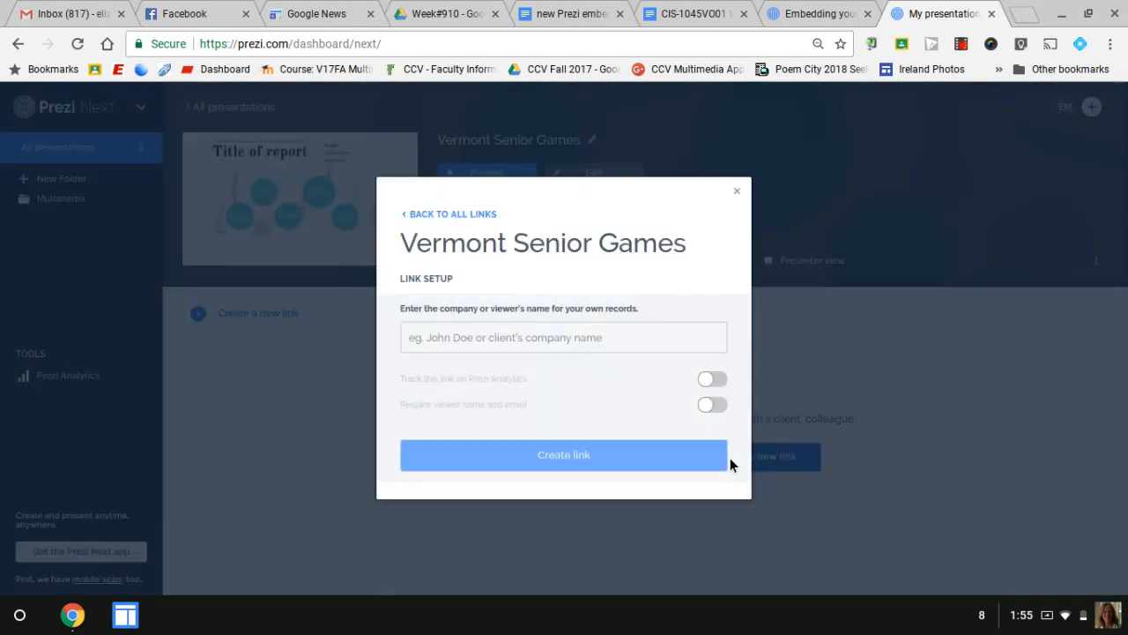
pyautogui.click(607, 346)
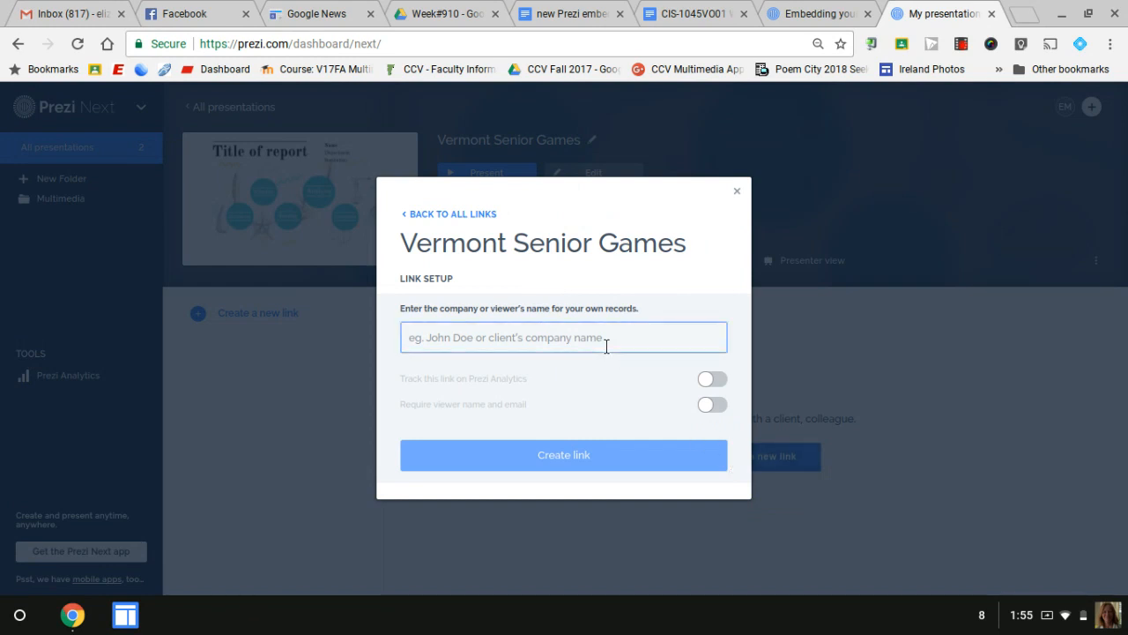
pyautogui.click(607, 346)
pyautogui.write('mccarthy')
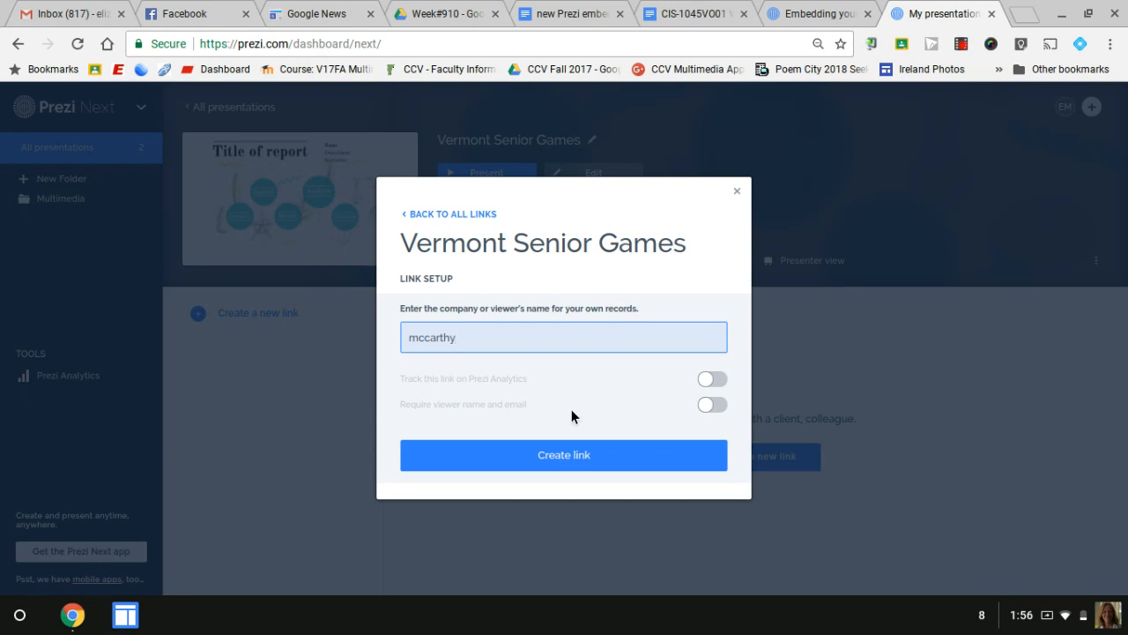
pyautogui.moveTo(701, 382)
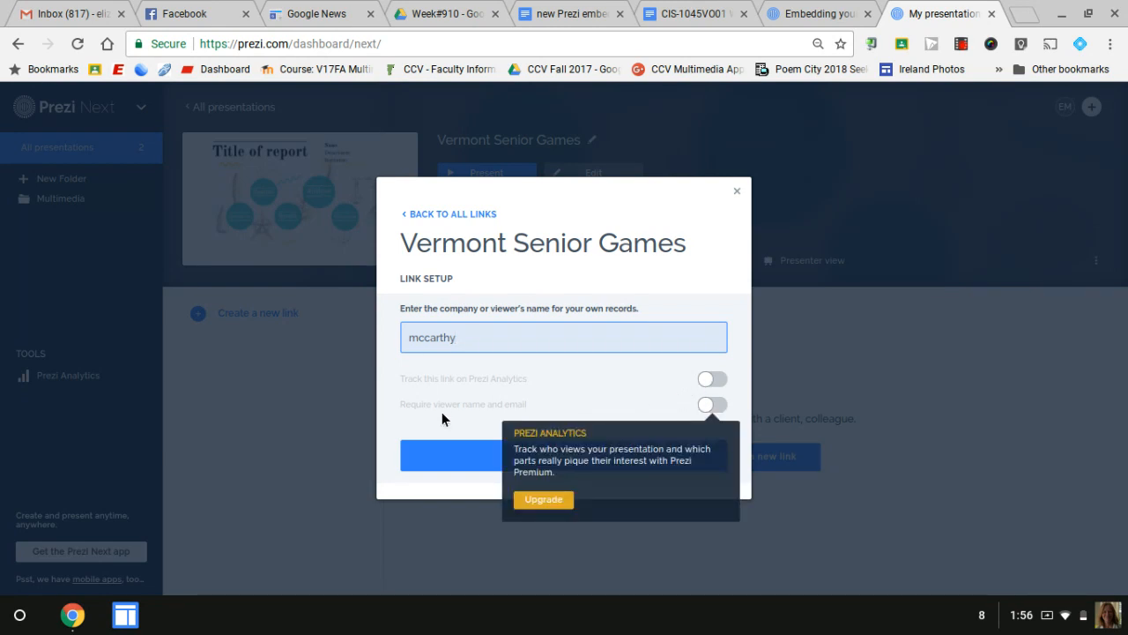
pyautogui.click(455, 453)
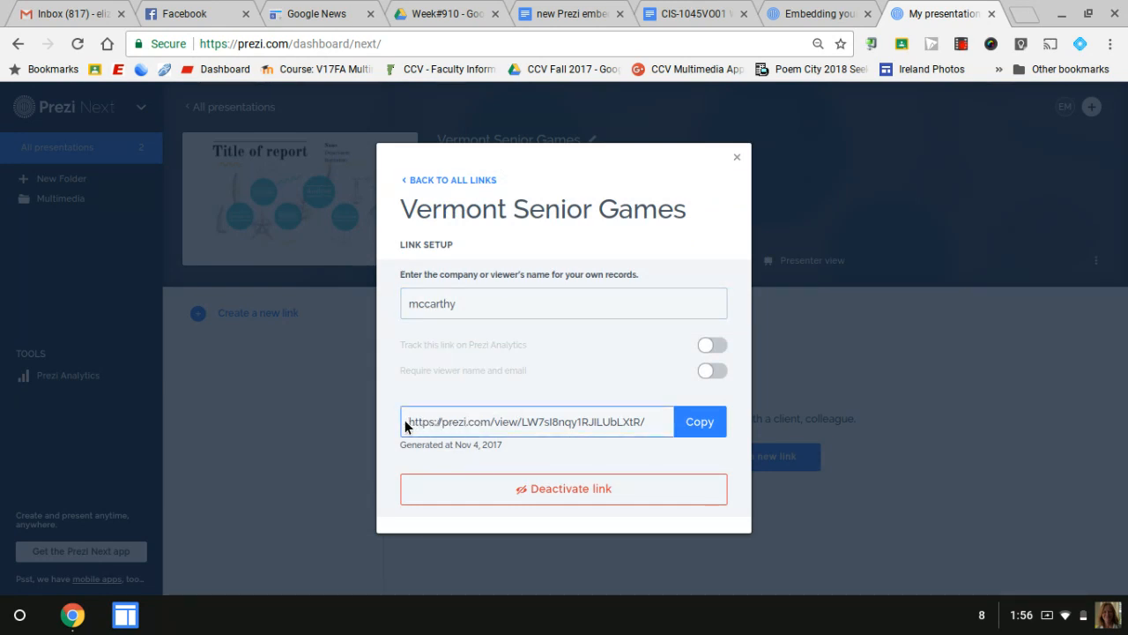
# Copy the generated view link and close the link setup.
pyautogui.moveTo(409, 423); pyautogui.dragTo(656, 423)
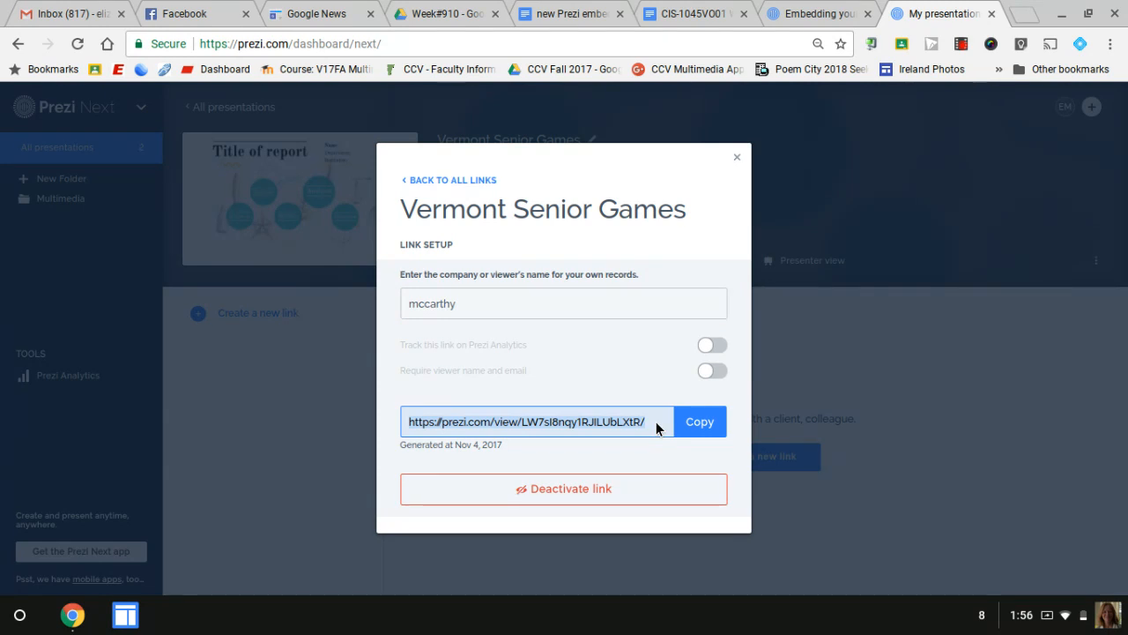
pyautogui.click(700, 423)
pyautogui.click(737, 161)
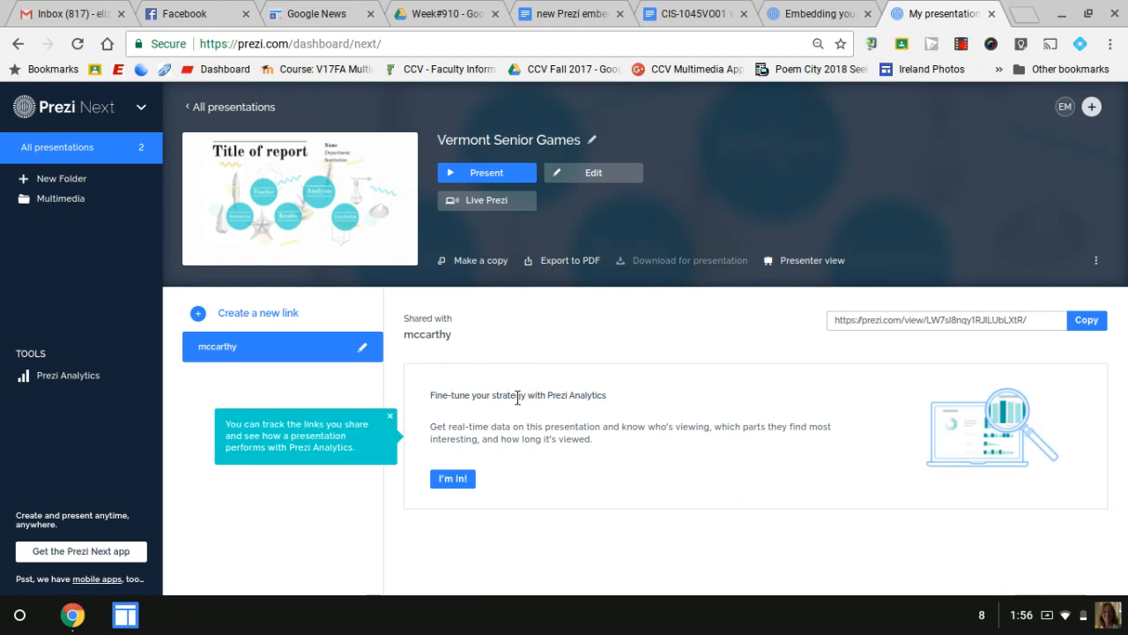
# Replace your_view_link in the iframe code of the new Prezi embed code document with the copied Prezi link.
pyautogui.click(587, 13)
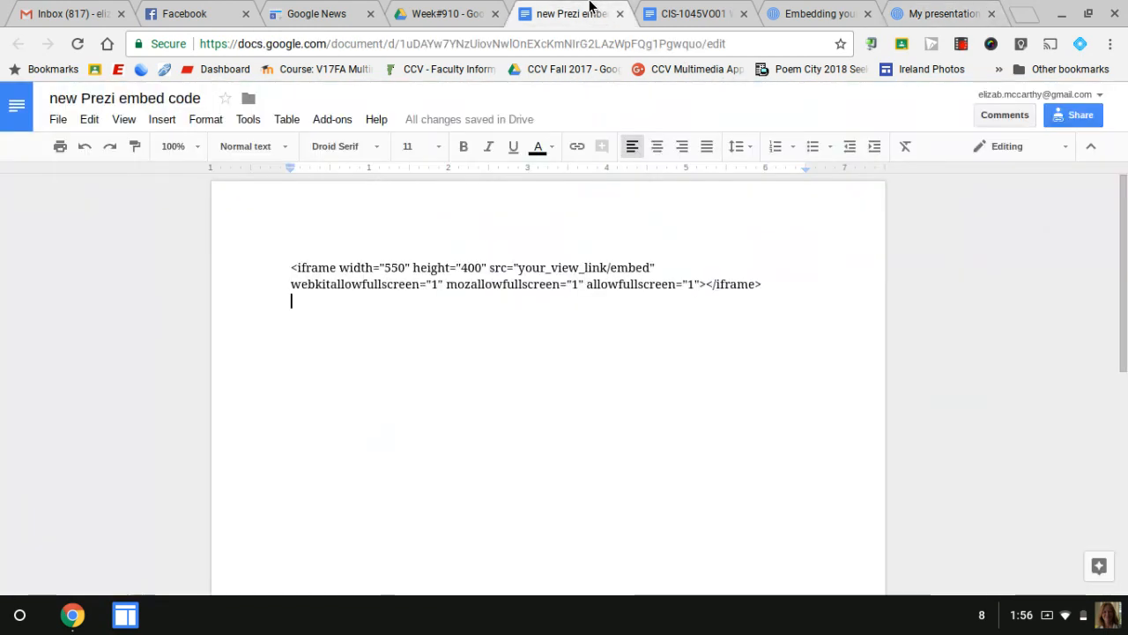
pyautogui.click(606, 266)
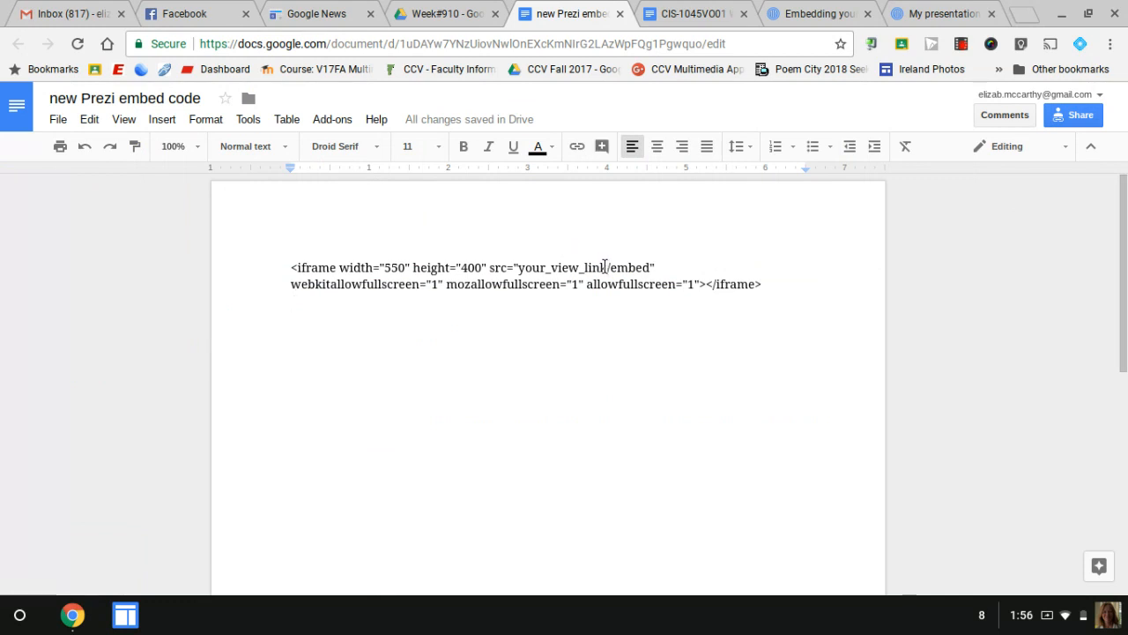
pyautogui.moveTo(606, 266); pyautogui.dragTo(520, 270)
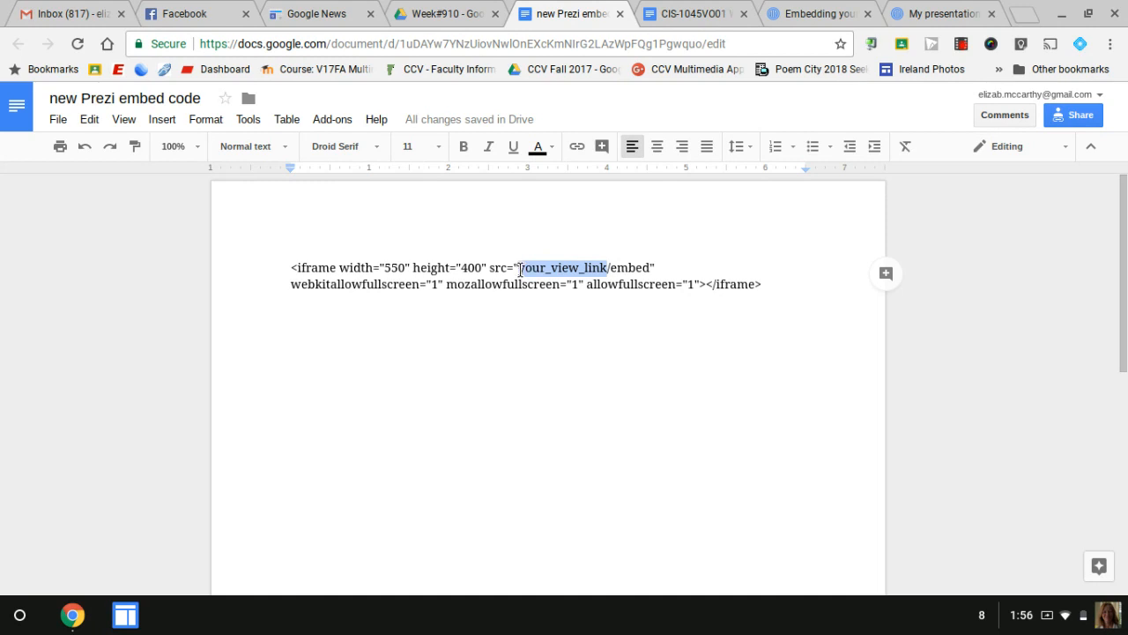
pyautogui.hotkey('ctrl', 'v')
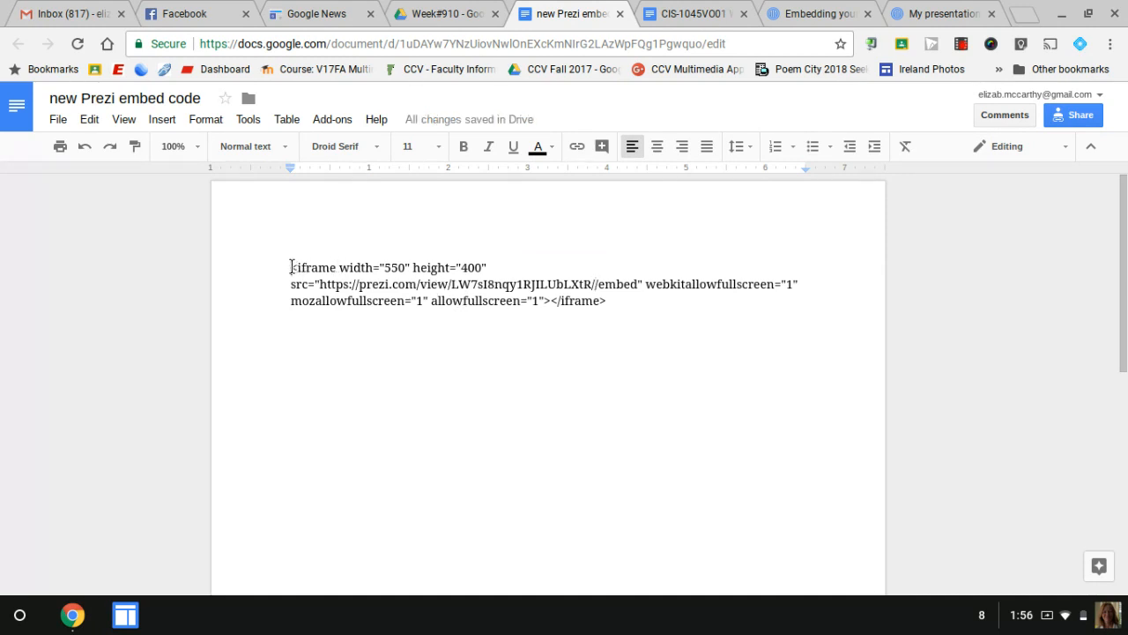
# Copy the complete iframe code and start a new post on The Coop blog at blogger.com in a new tab.
pyautogui.moveTo(291, 266); pyautogui.dragTo(606, 302)
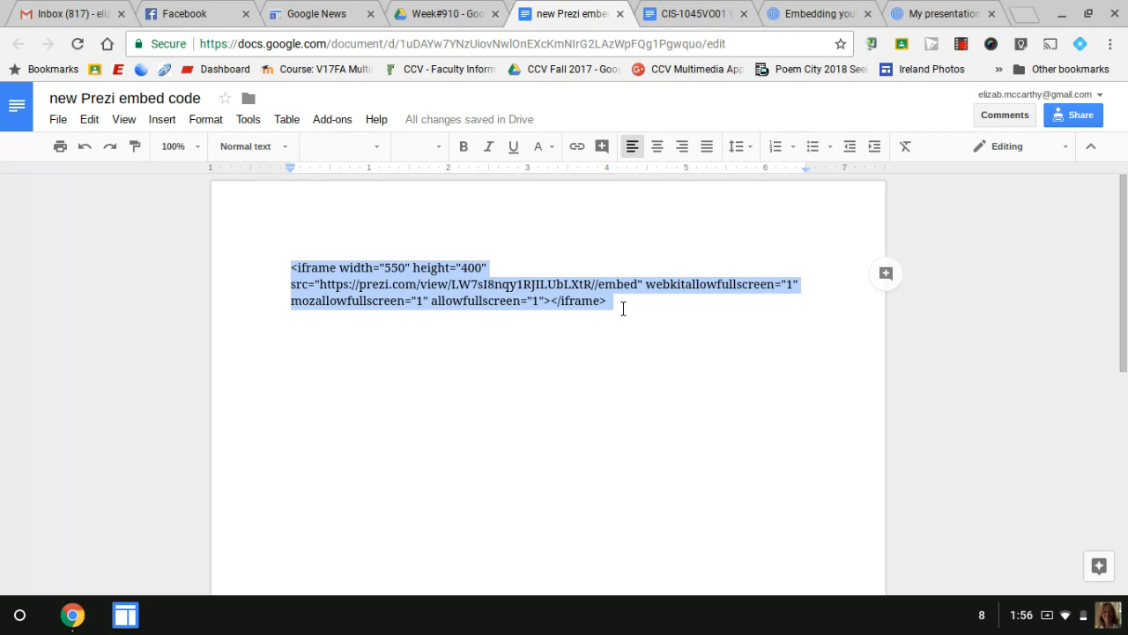
pyautogui.click(1023, 13)
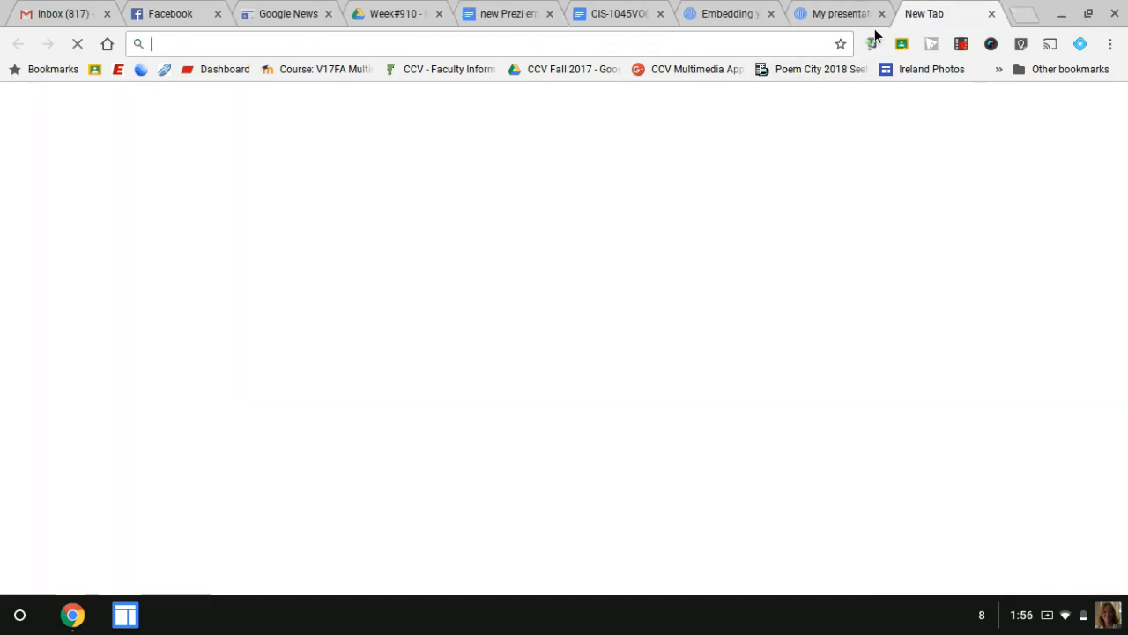
pyautogui.write('blogger.com')
pyautogui.press('Return')
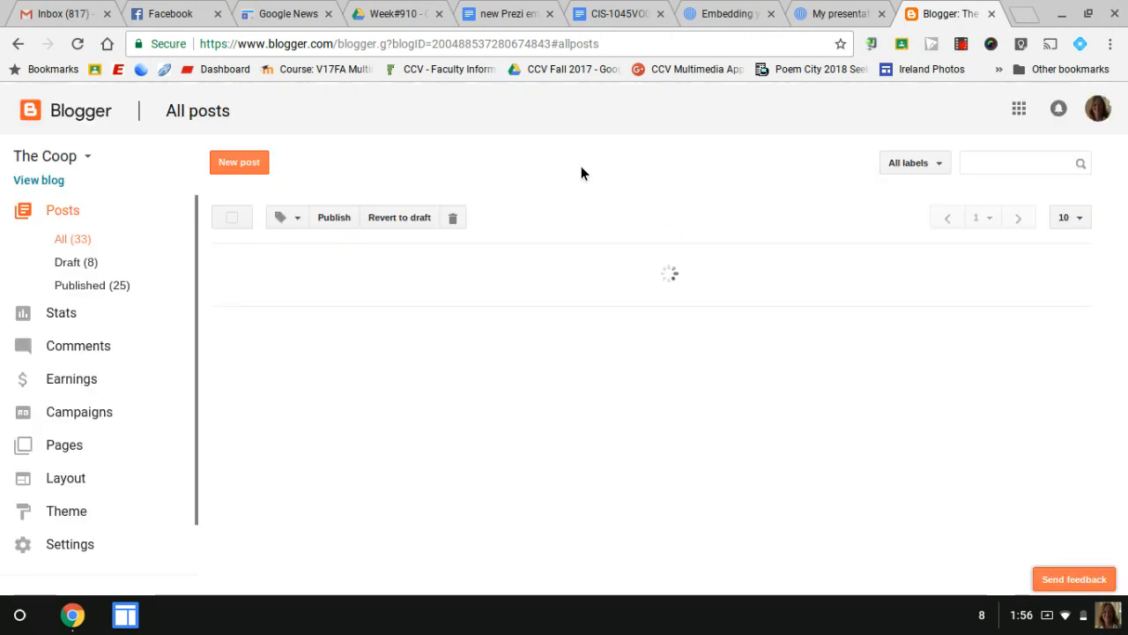
pyautogui.click(239, 165)
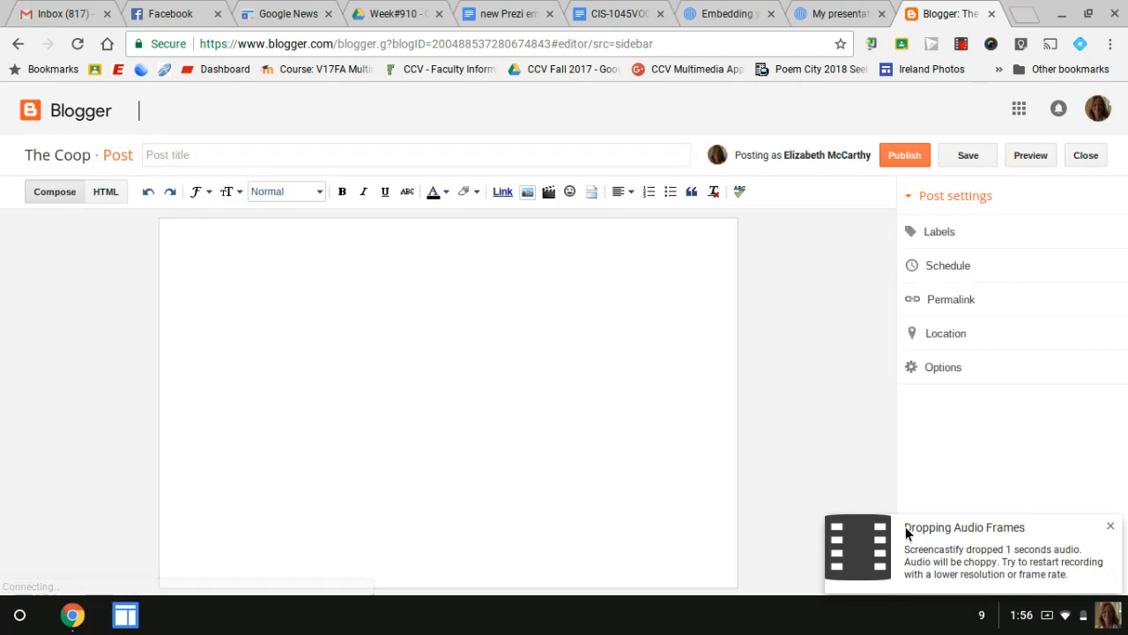
pyautogui.click(1110, 528)
# Title the post "my Prezi" and paste the iframe code into its HTML, then return to the compose view.
pyautogui.click(494, 161)
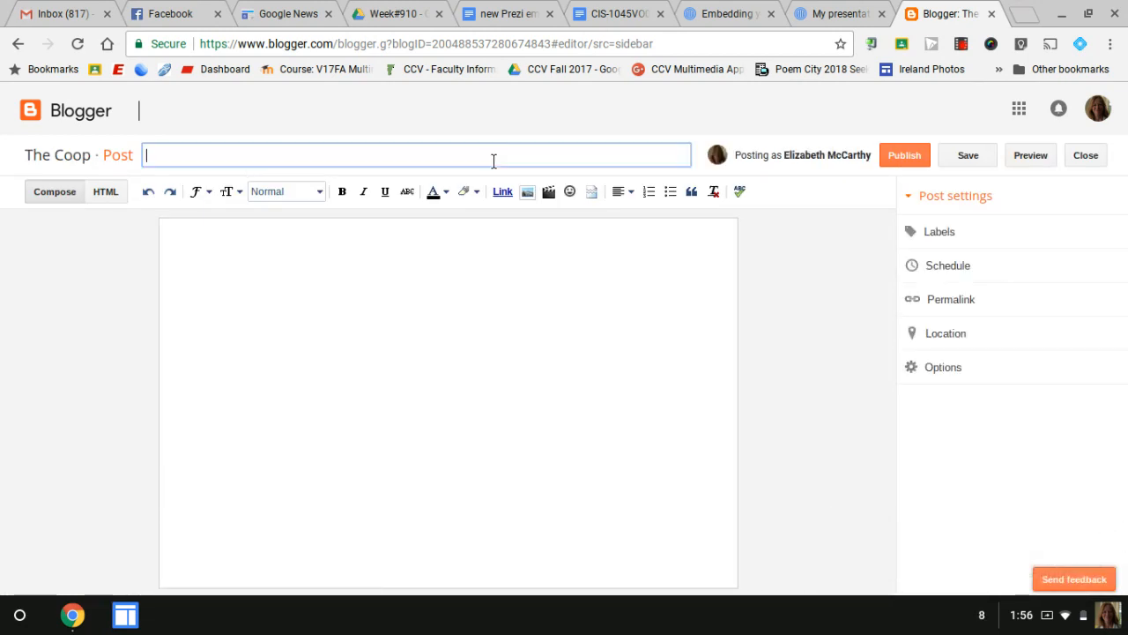
pyautogui.write('my Prezi')
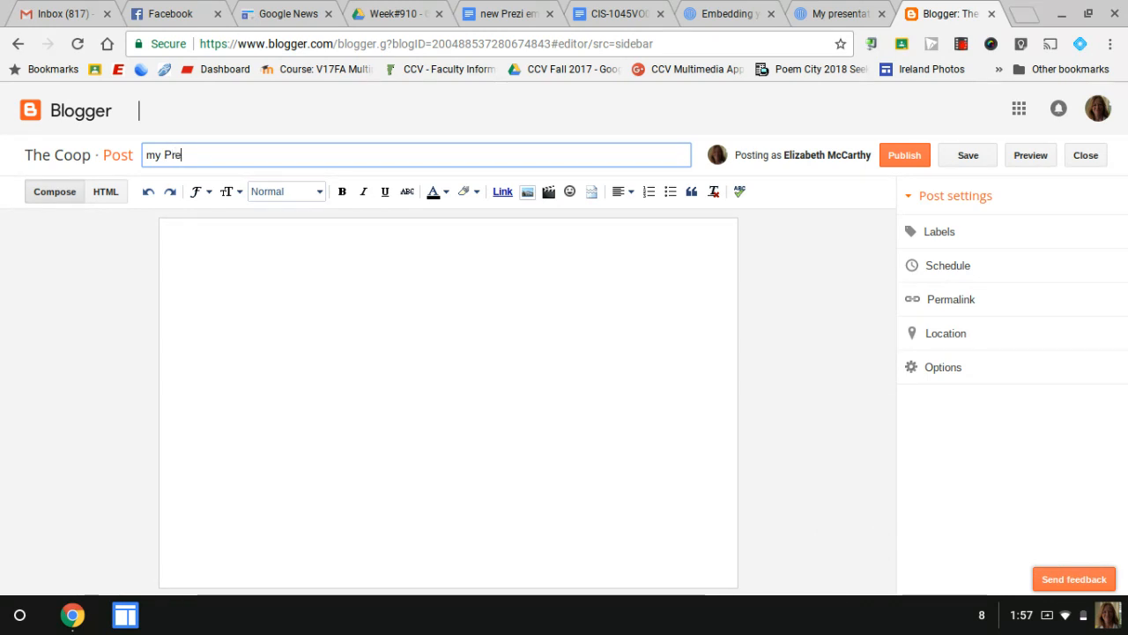
pyautogui.click(108, 192)
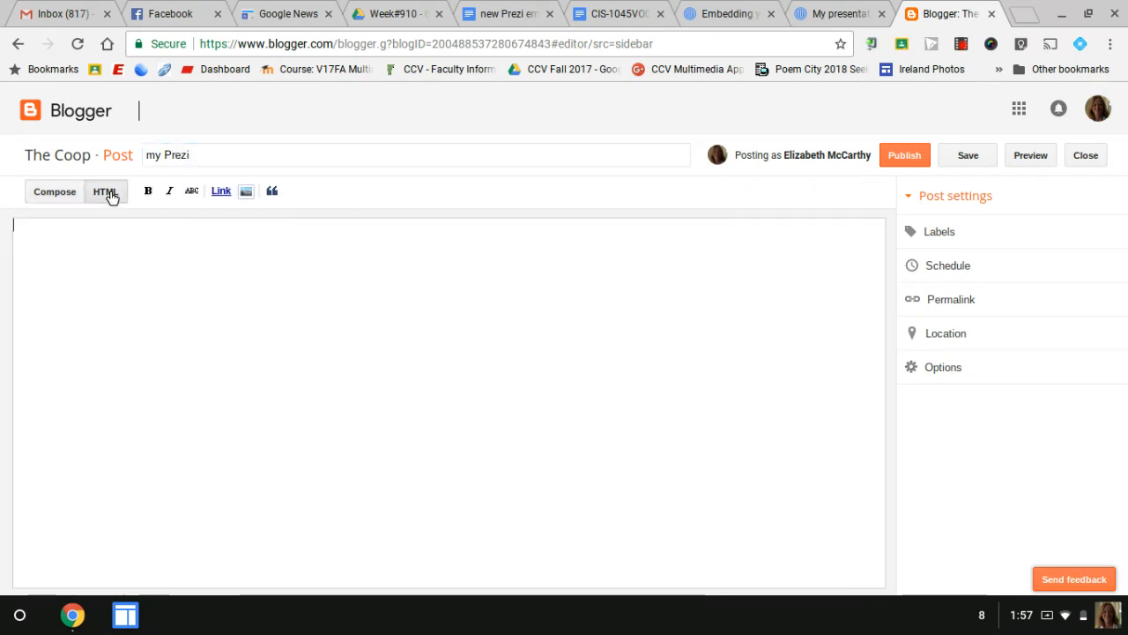
pyautogui.hotkey('ctrl', 'v')
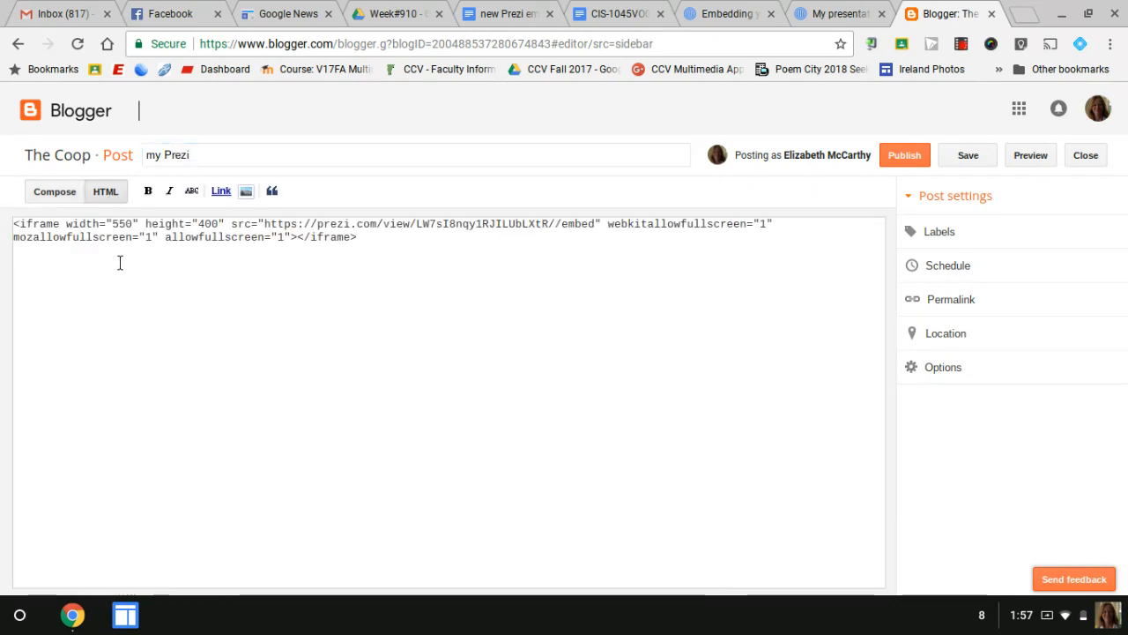
pyautogui.click(56, 194)
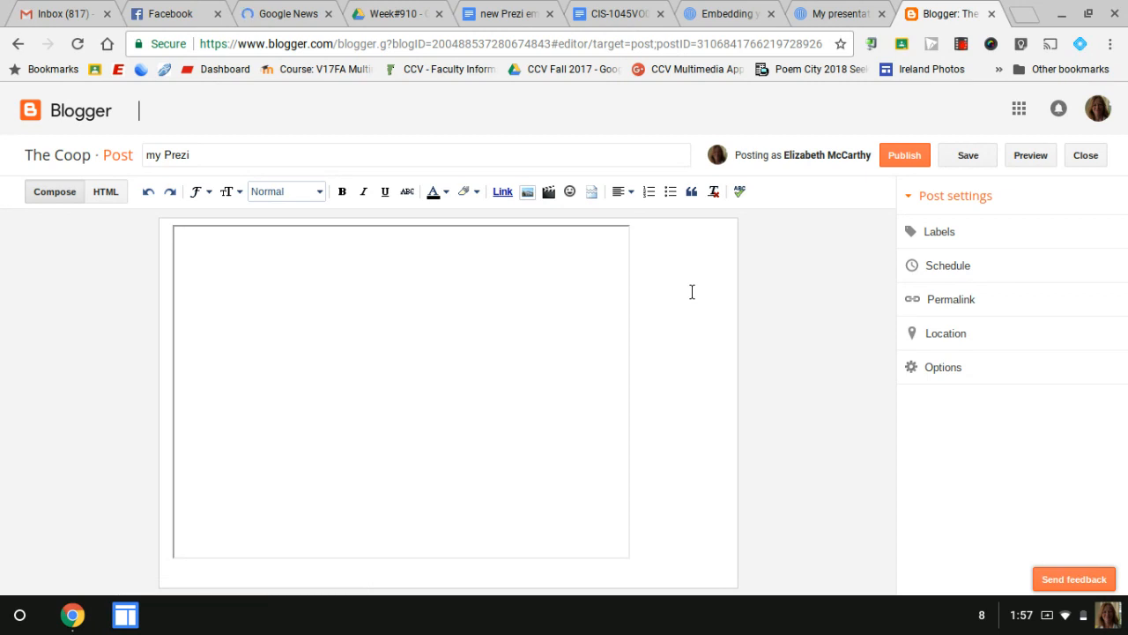
# Publish the post and view it on The Coop blog.
pyautogui.click(906, 159)
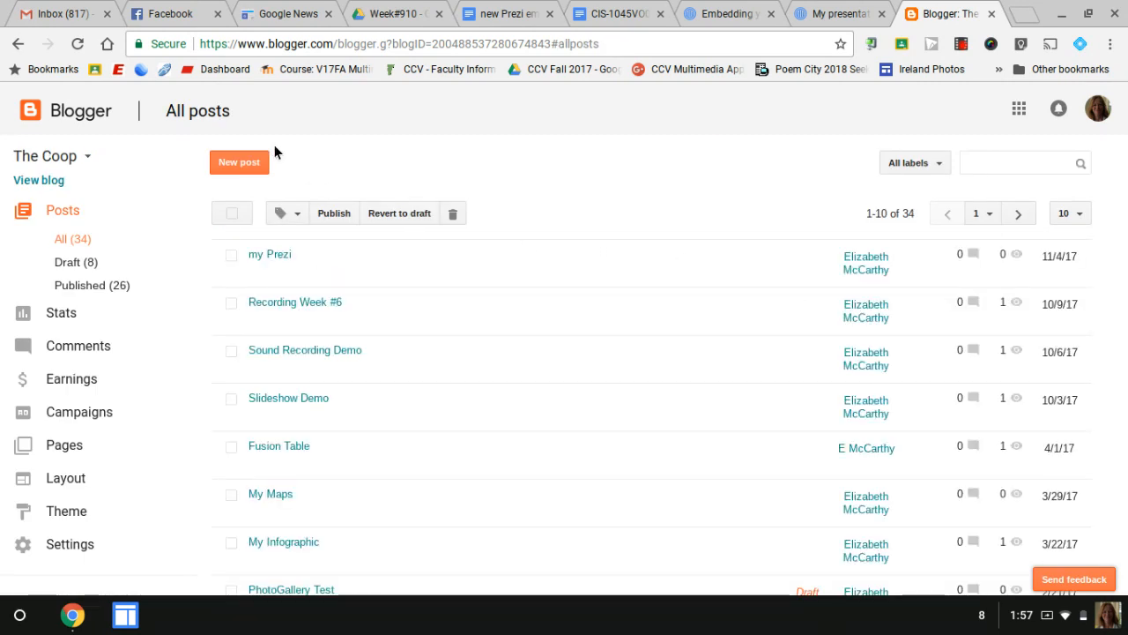
pyautogui.click(48, 180)
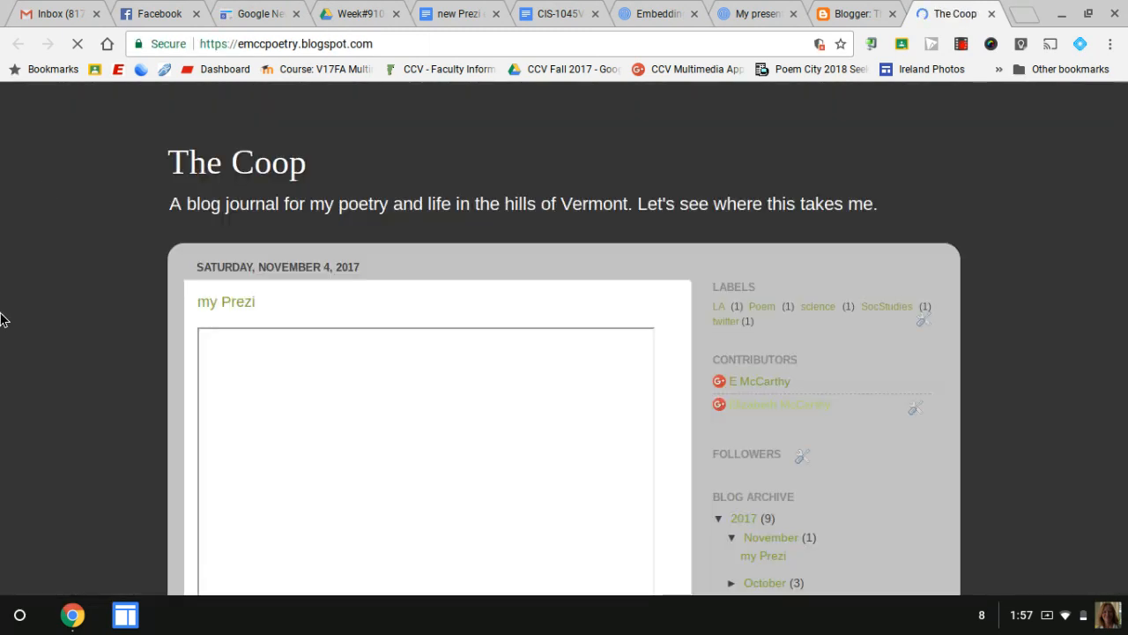
pyautogui.scroll(-2, 1, 319)
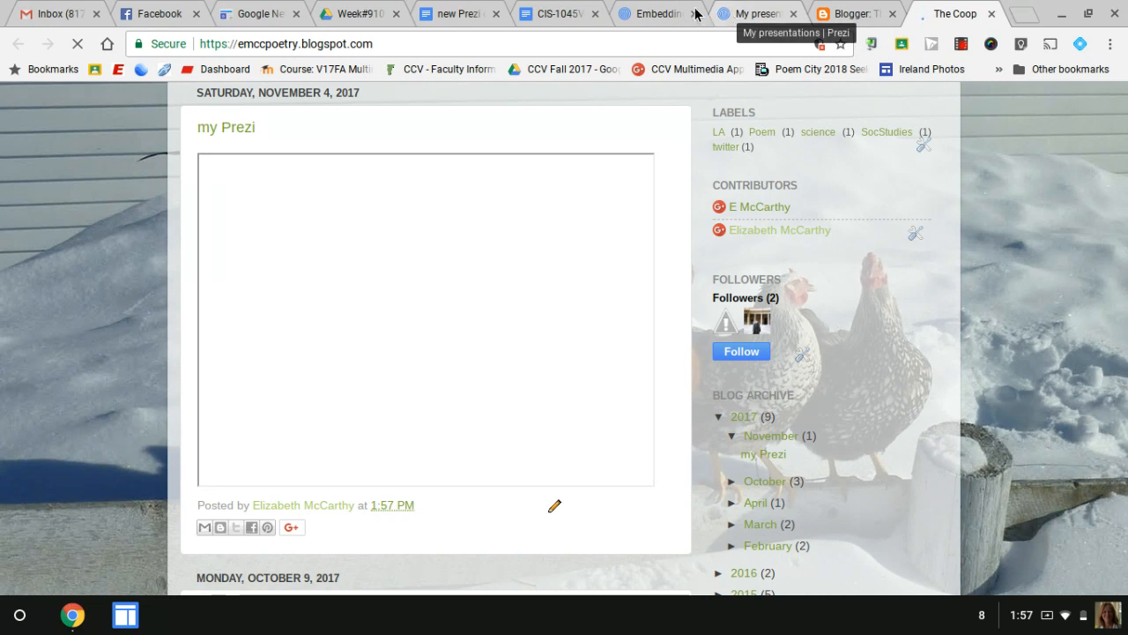
# Review Prezi's embedding article, from the embed code through the sections on finding and creating a view link.
pyautogui.click(641, 14)
pyautogui.scroll(-3, 373, 334)
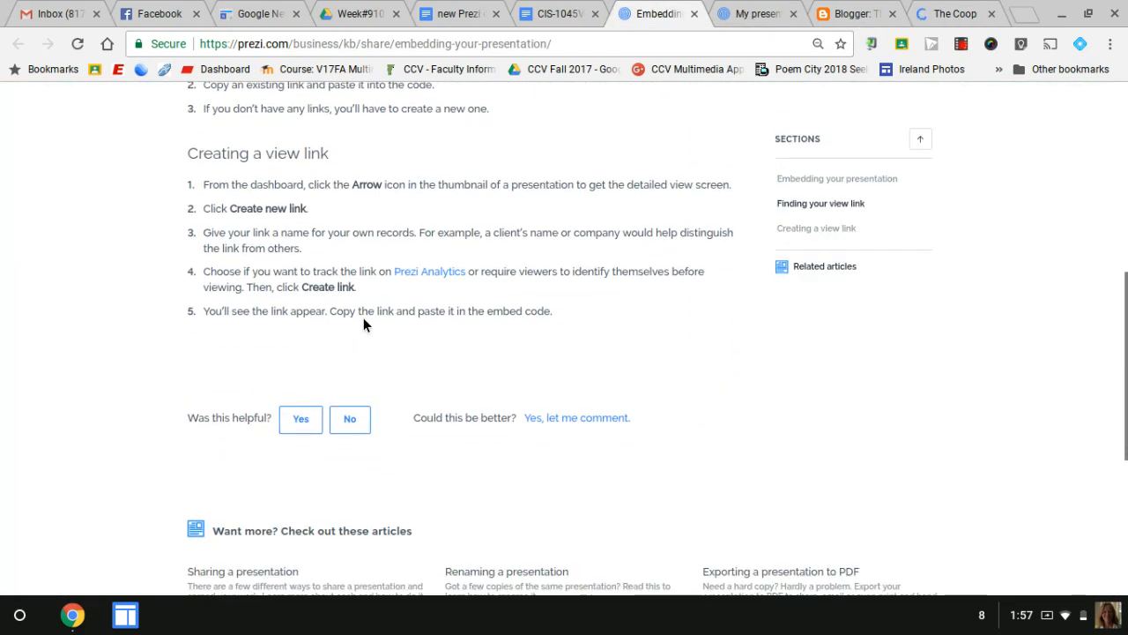
pyautogui.scroll(-1, 436, 285)
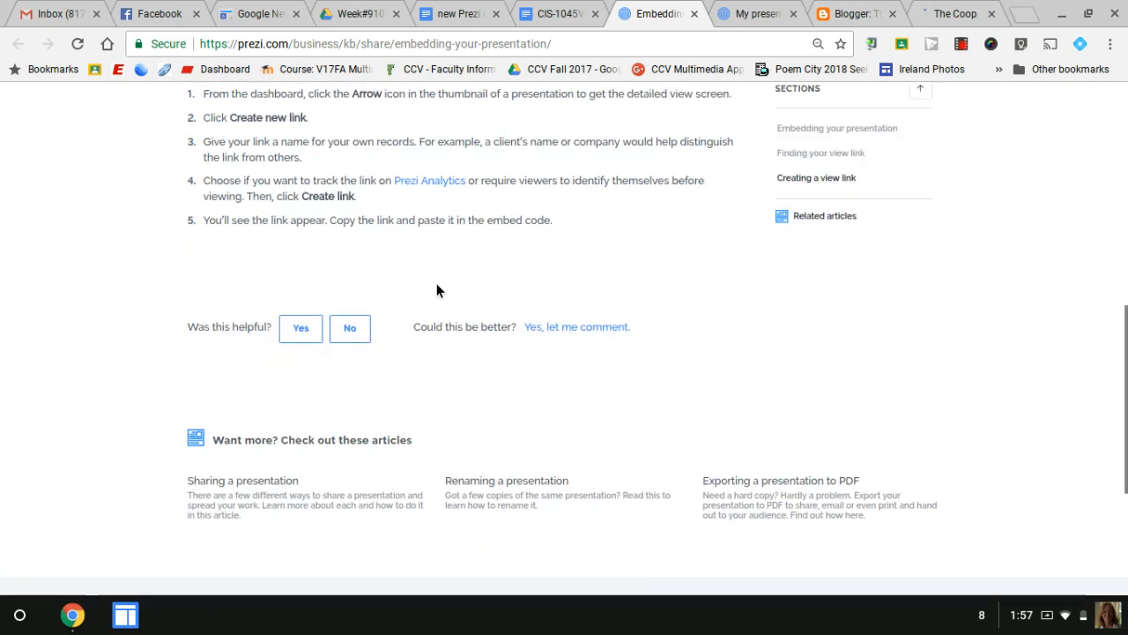
pyautogui.scroll(3, 437, 285)
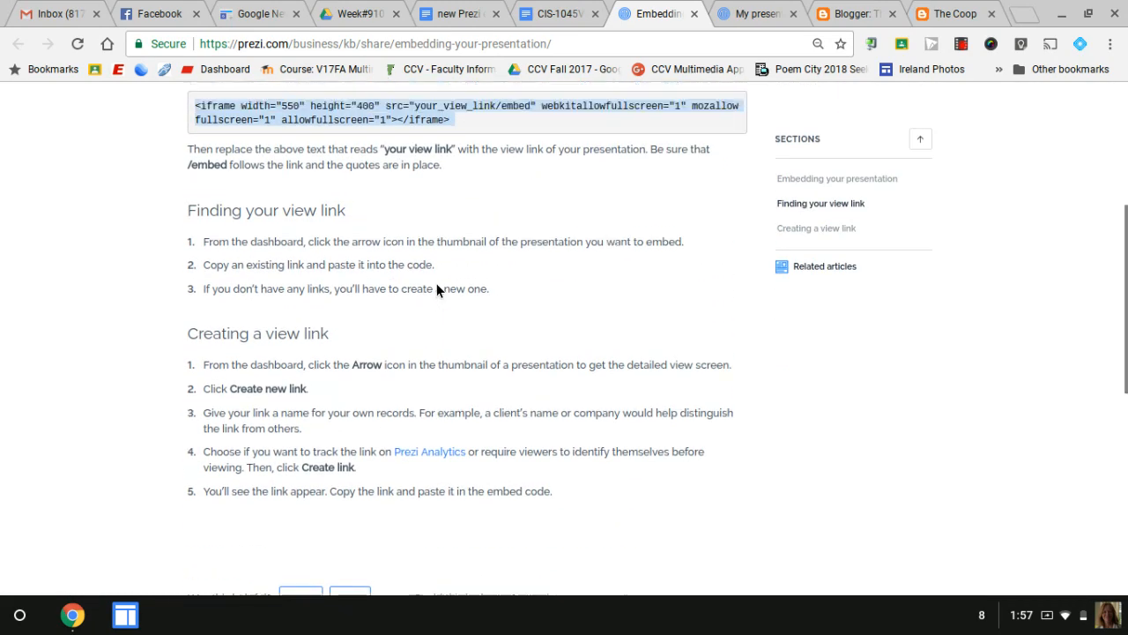
pyautogui.scroll(2, 436, 288)
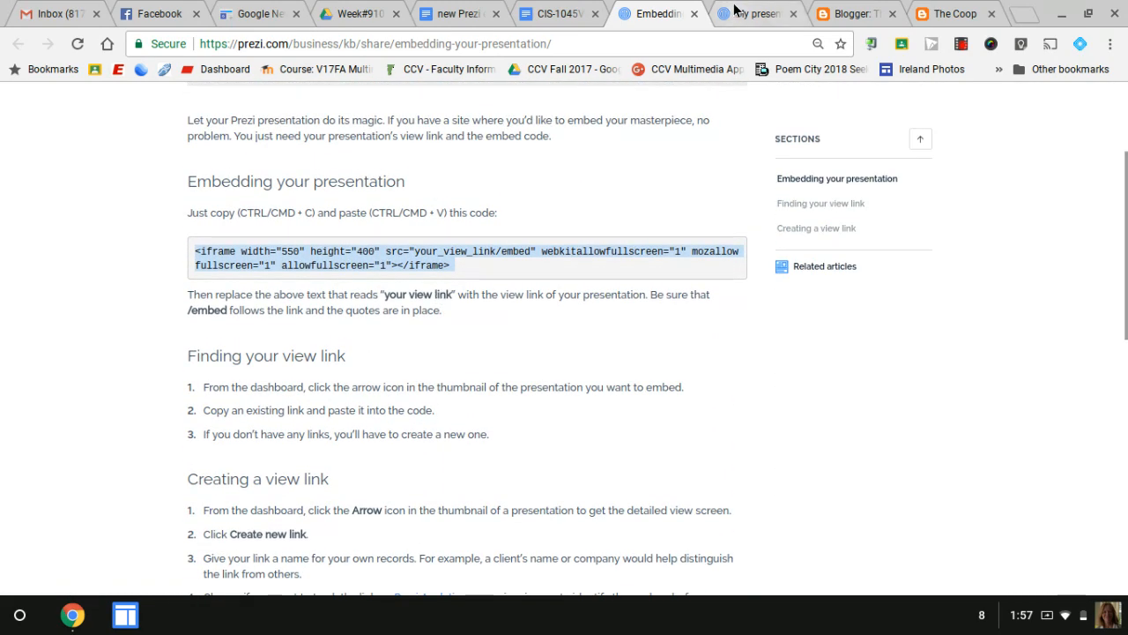
# Copy the Vermont Senior Games presentation's view link from the Prezi Next dashboard.
pyautogui.click(744, 13)
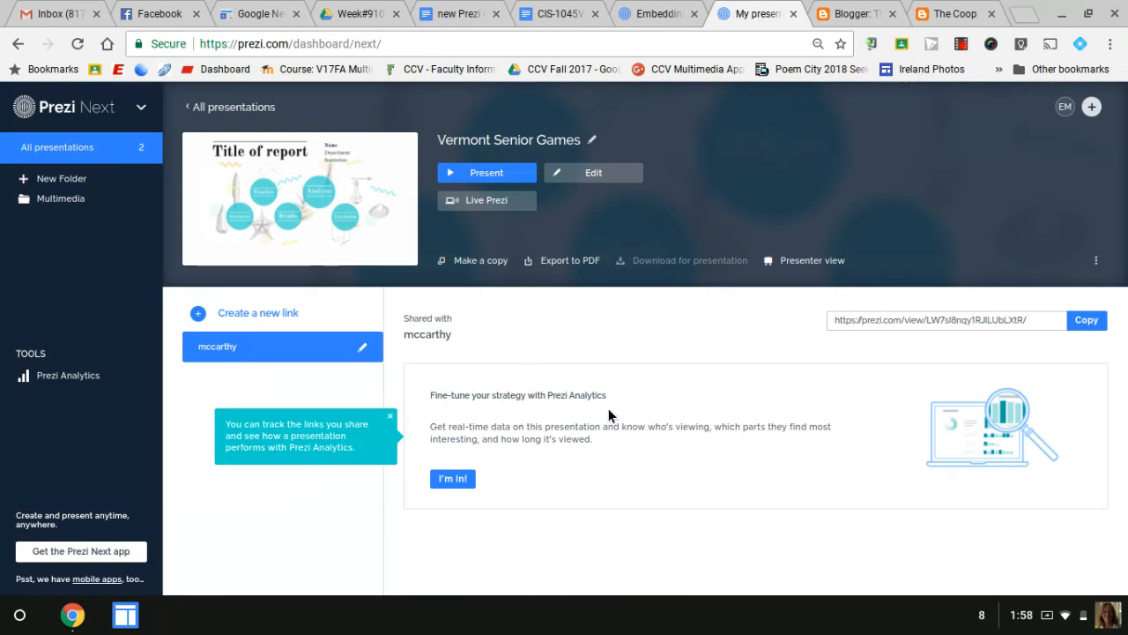
pyautogui.click(924, 328)
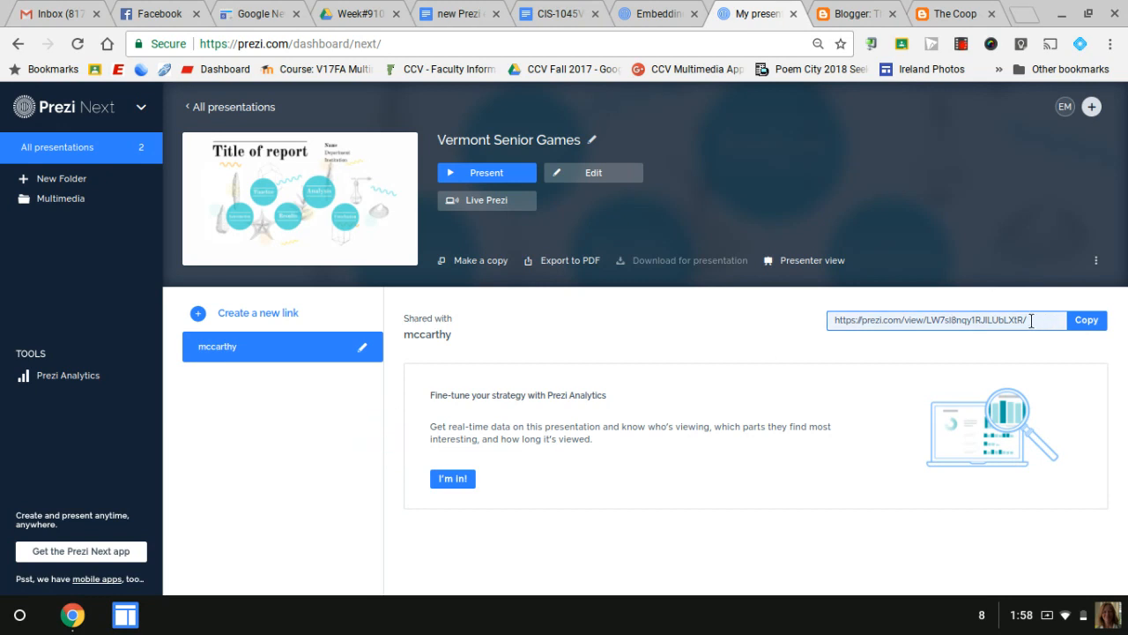
pyautogui.click(1087, 320)
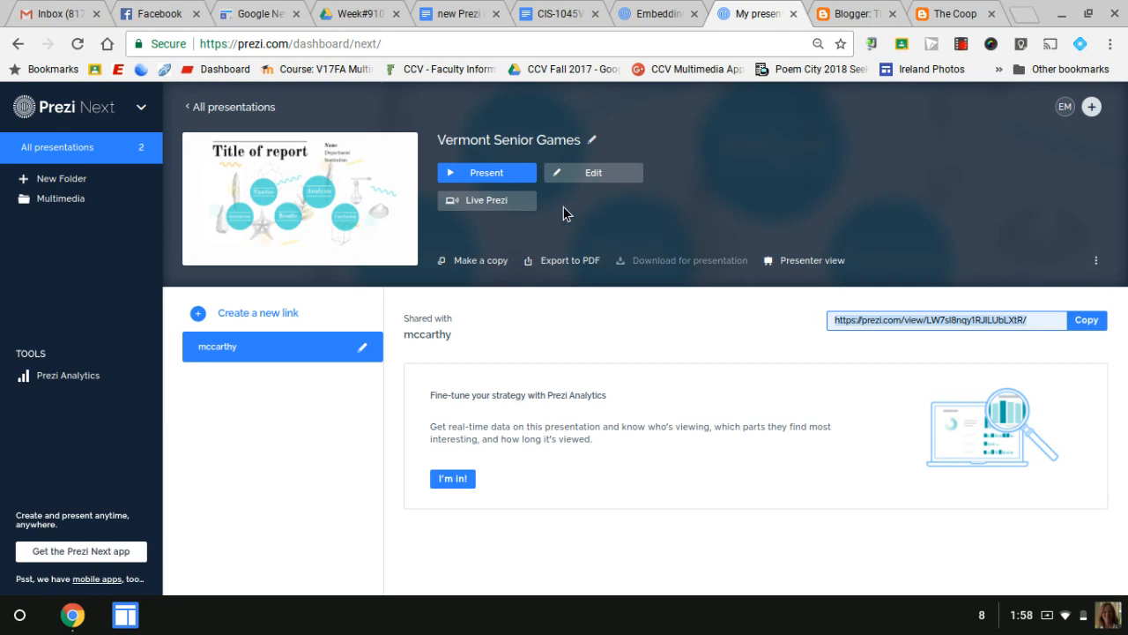
# Return to Blogger and open the "my Prezi" post of The Coop for editing in its HTML source.
pyautogui.click(937, 14)
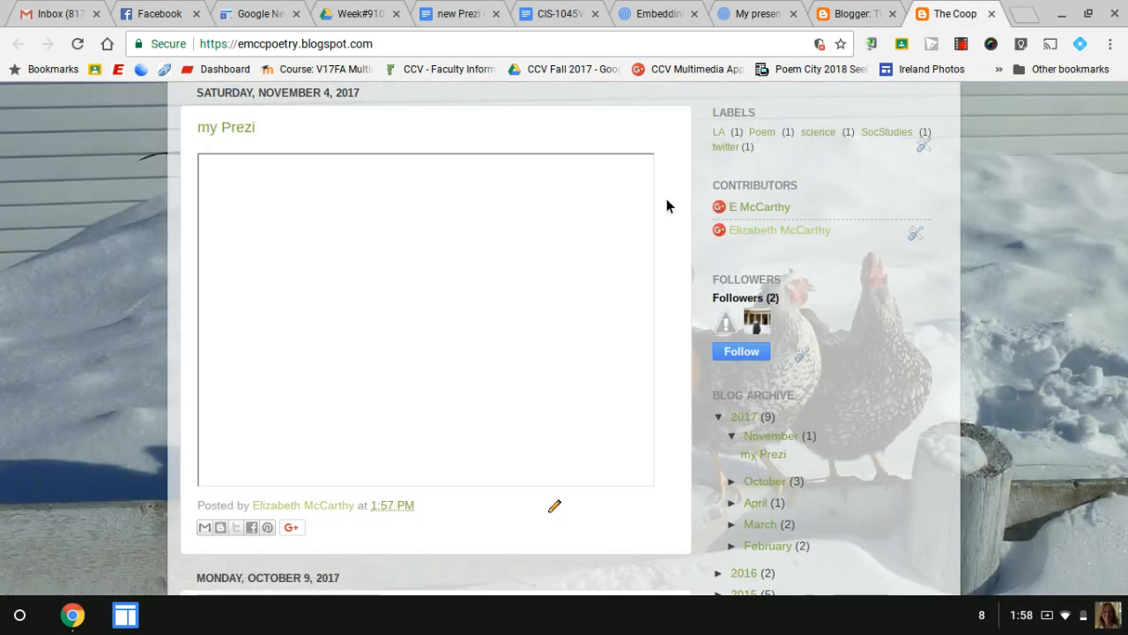
pyautogui.click(833, 16)
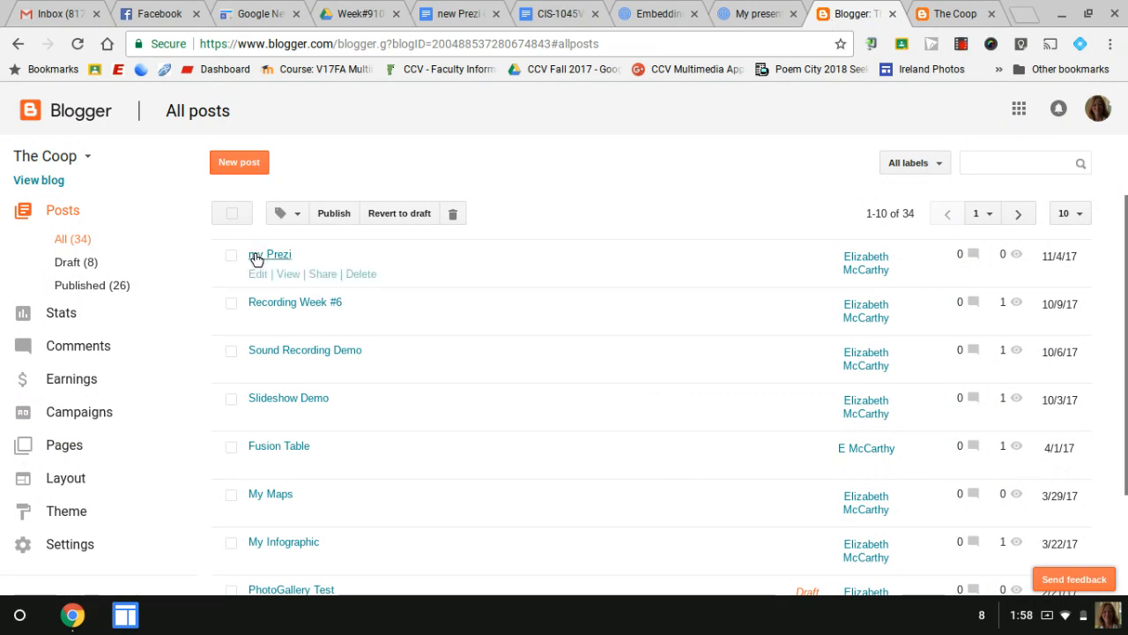
pyautogui.click(256, 274)
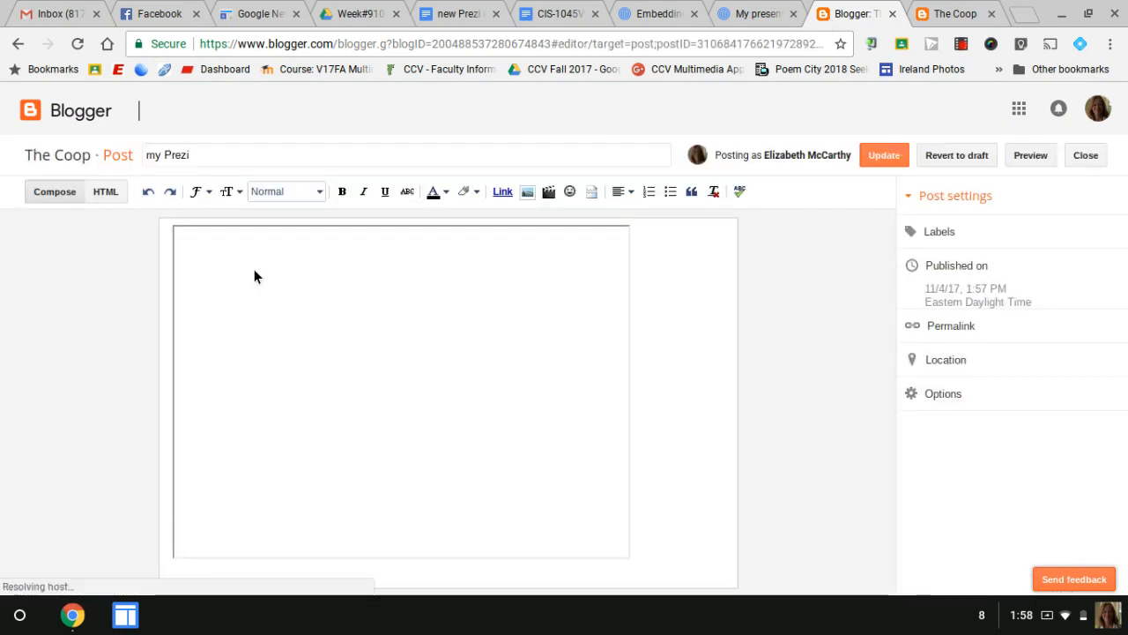
pyautogui.click(102, 193)
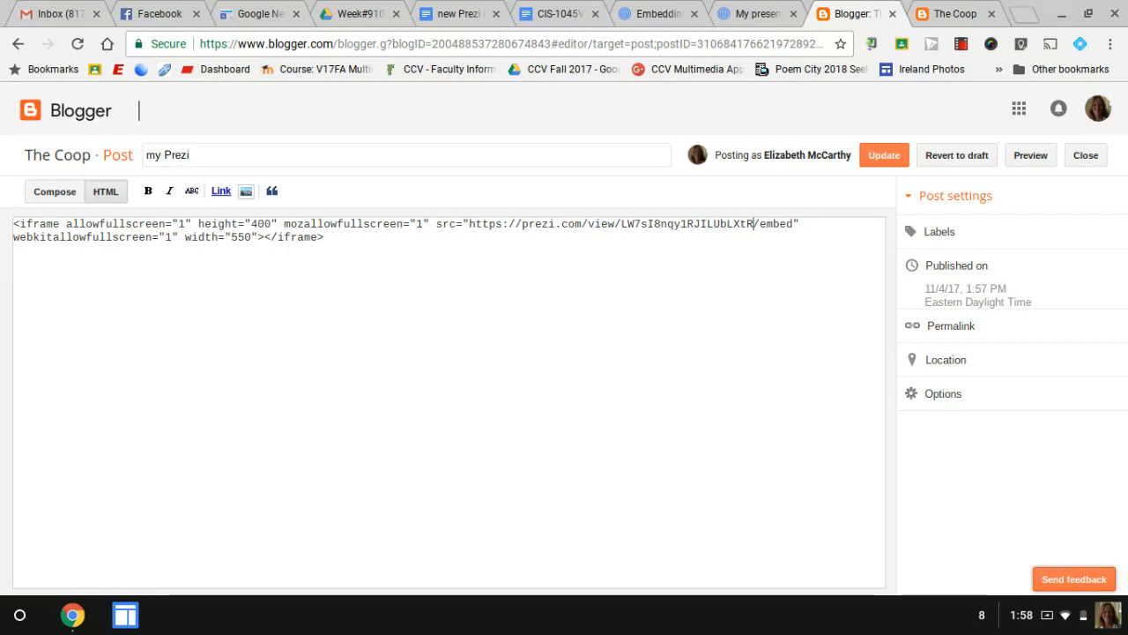
# Replace the Prezi address in the iframe's src with the copied view link, keep a single slash before embed, and update the post.
pyautogui.moveTo(753, 223); pyautogui.dragTo(467, 223)
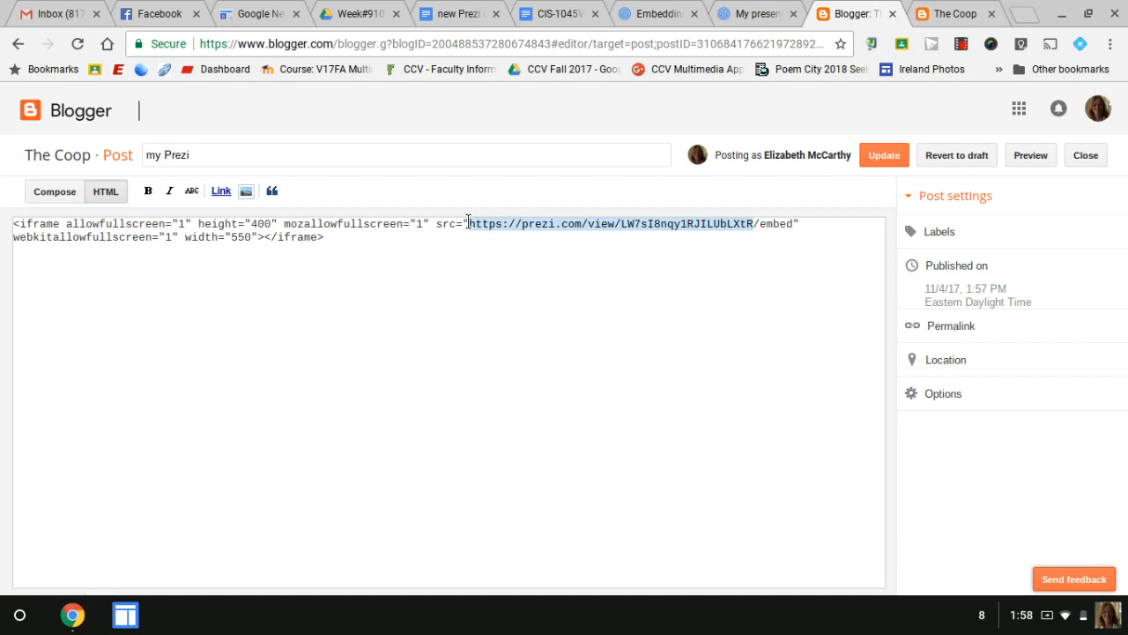
pyautogui.hotkey('ctrl', 'v')
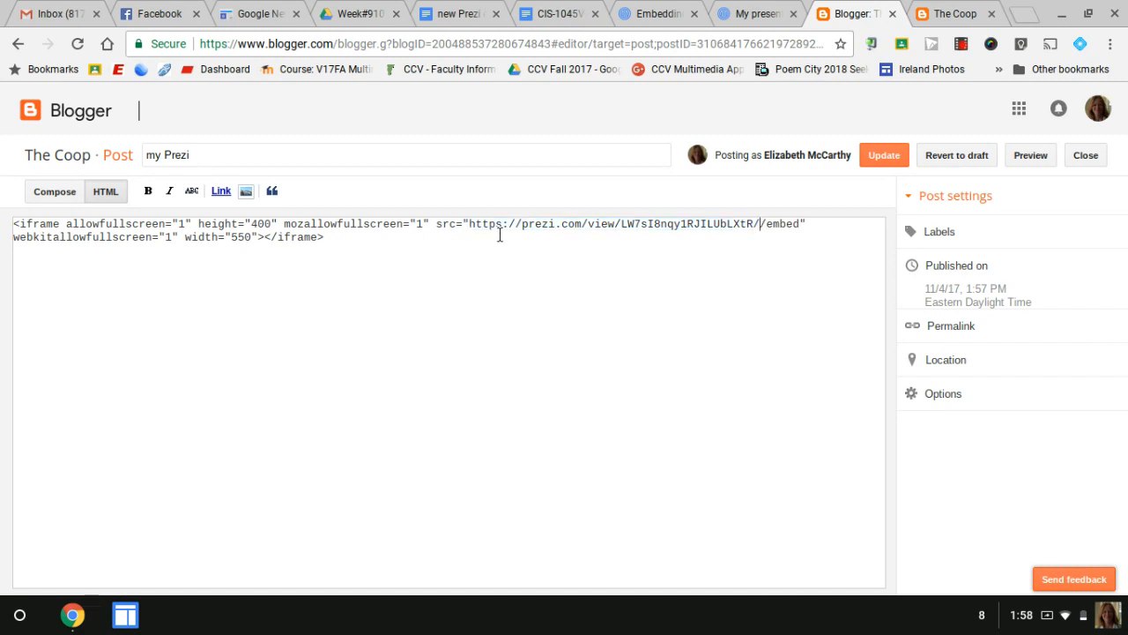
pyautogui.click(759, 226)
pyautogui.press('BackSpace')
pyautogui.click(897, 148)
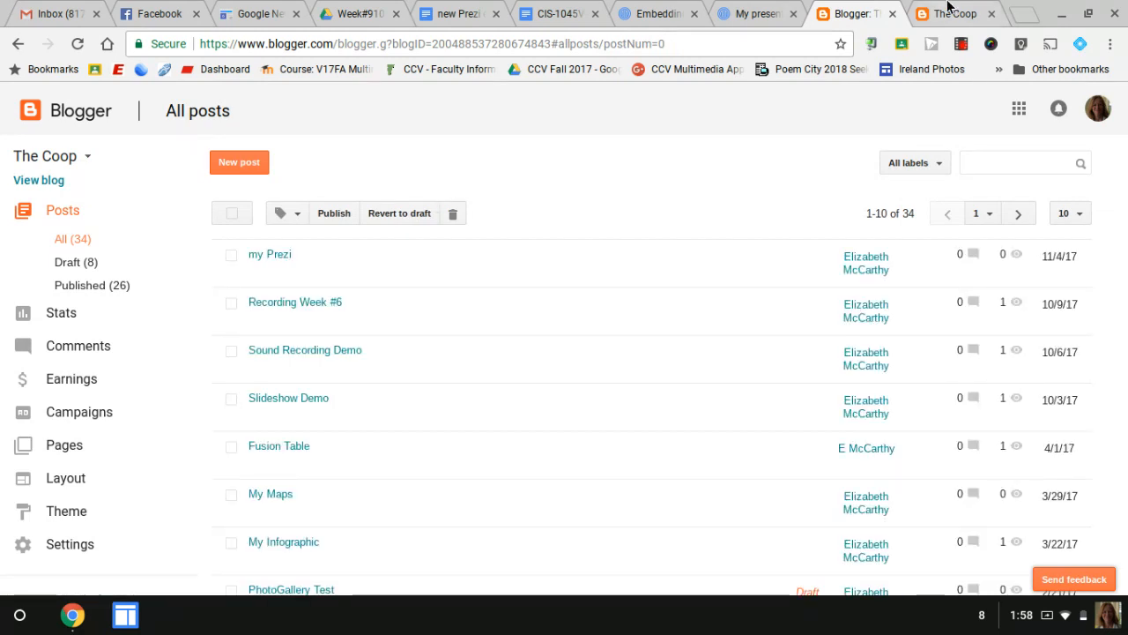
# Reload The Coop blog and start the embedded presentation in the "my Prezi" post.
pyautogui.click(948, 13)
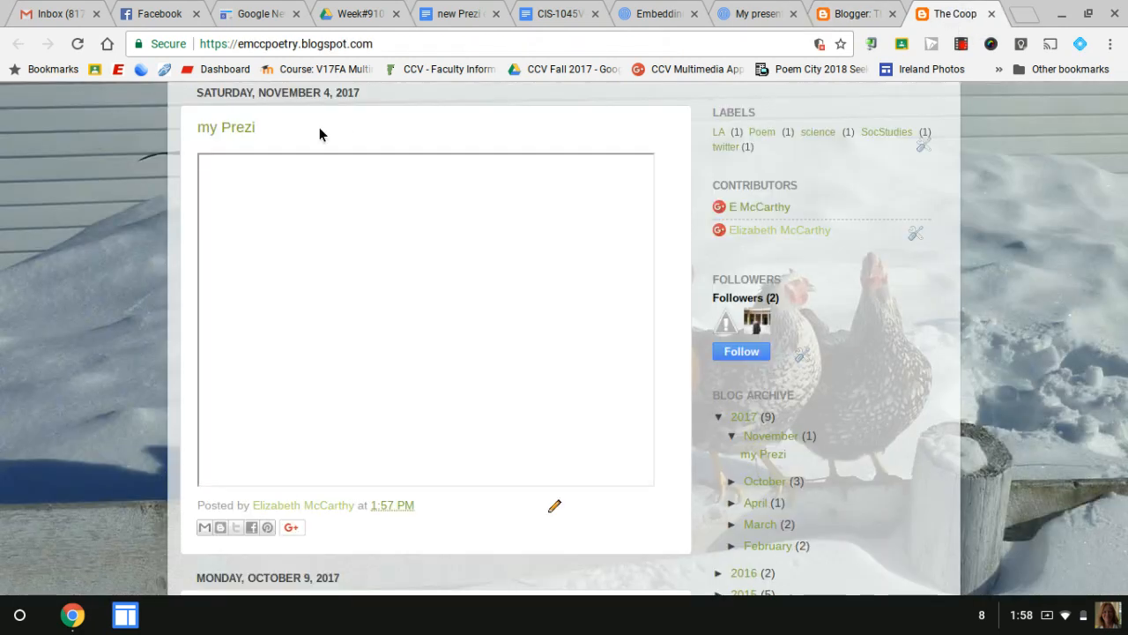
pyautogui.click(77, 43)
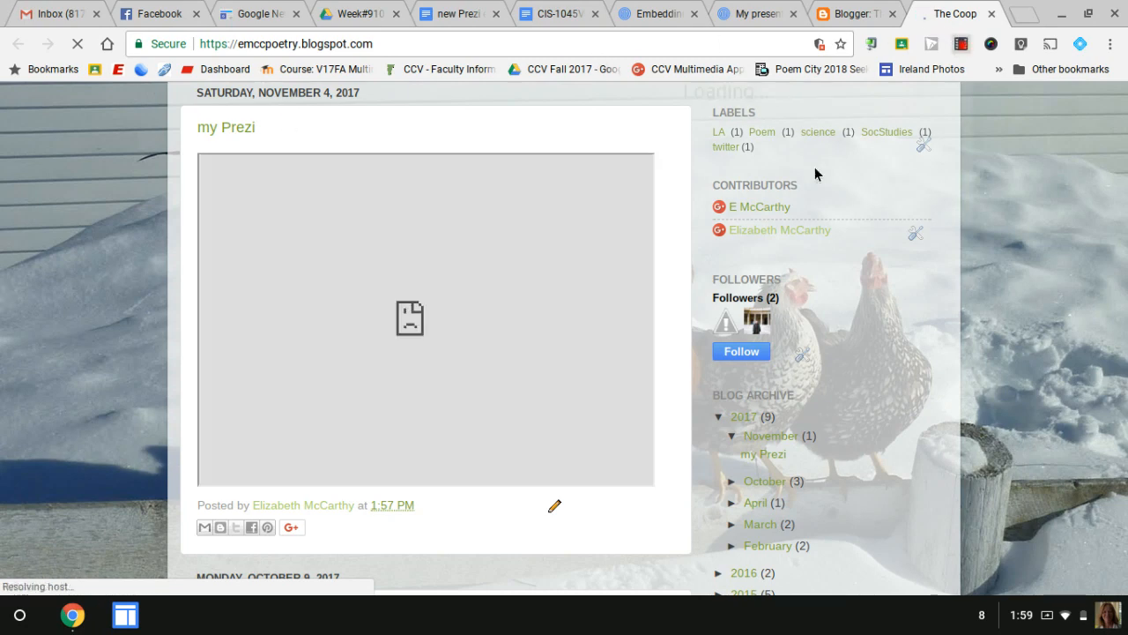
pyautogui.click(755, 253)
pyautogui.click(782, 222)
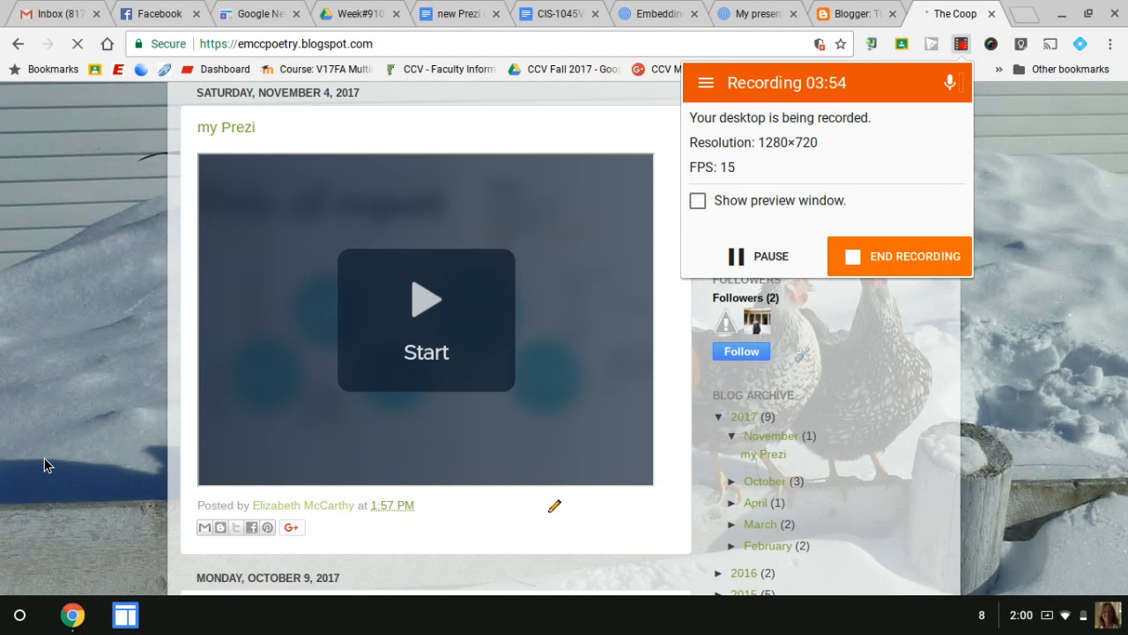
pyautogui.click(1017, 189)
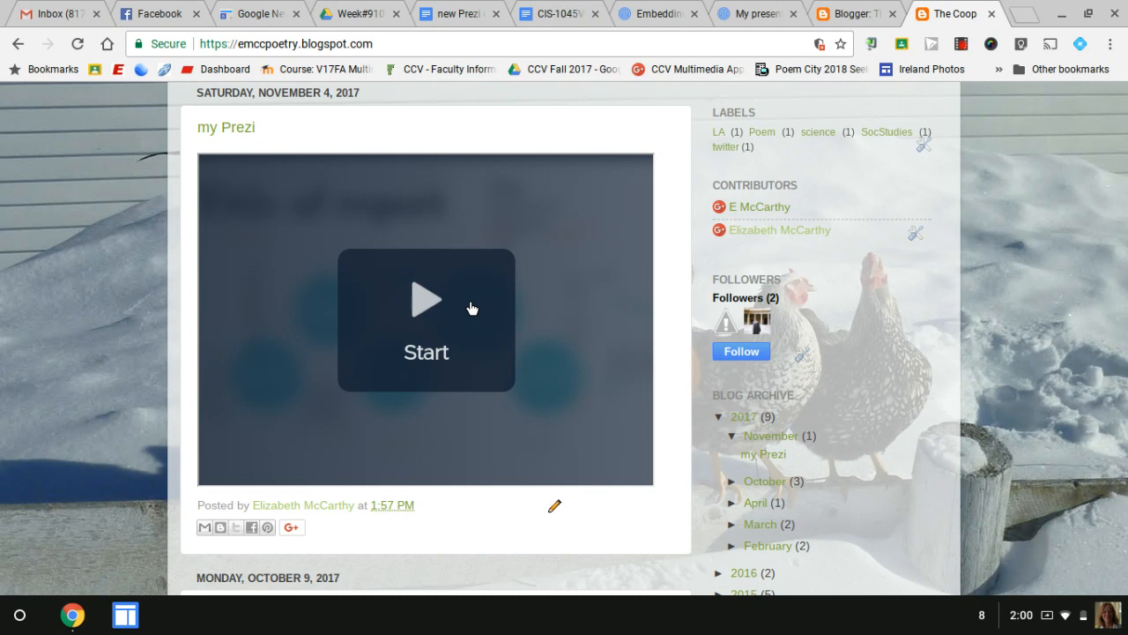
pyautogui.click(418, 306)
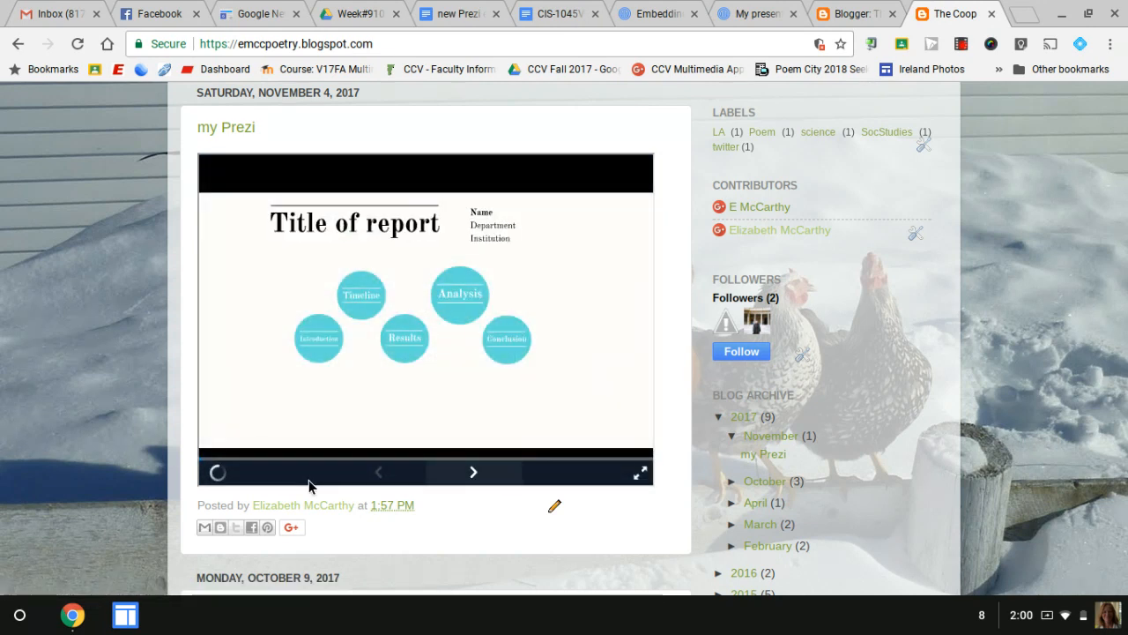